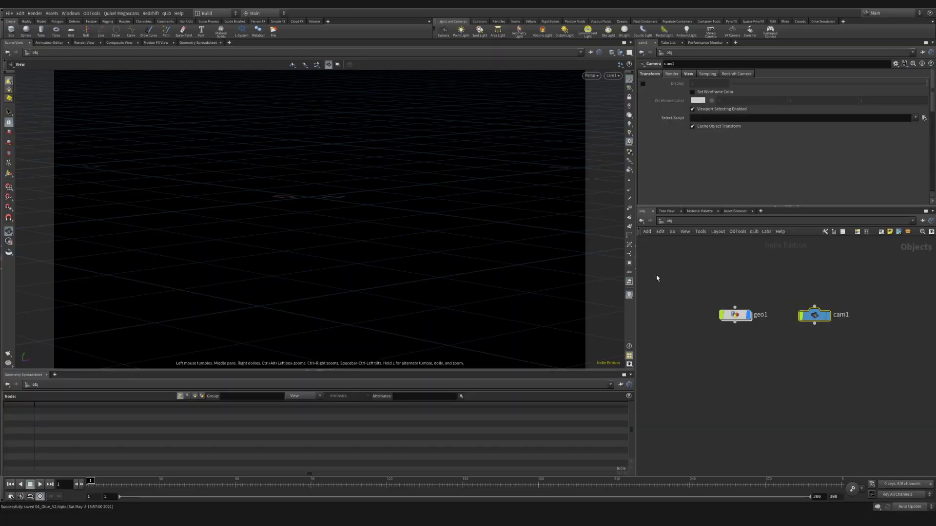
Open the geo1 object's network and add a Torus node inside it.
double_click(738, 317)
key(Tab)
text(torus)
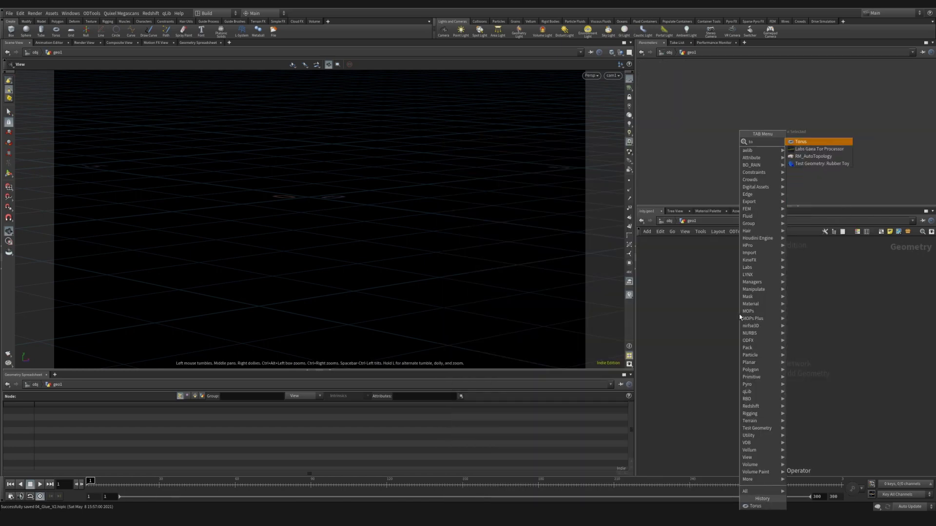
key(Return)
click(739, 315)
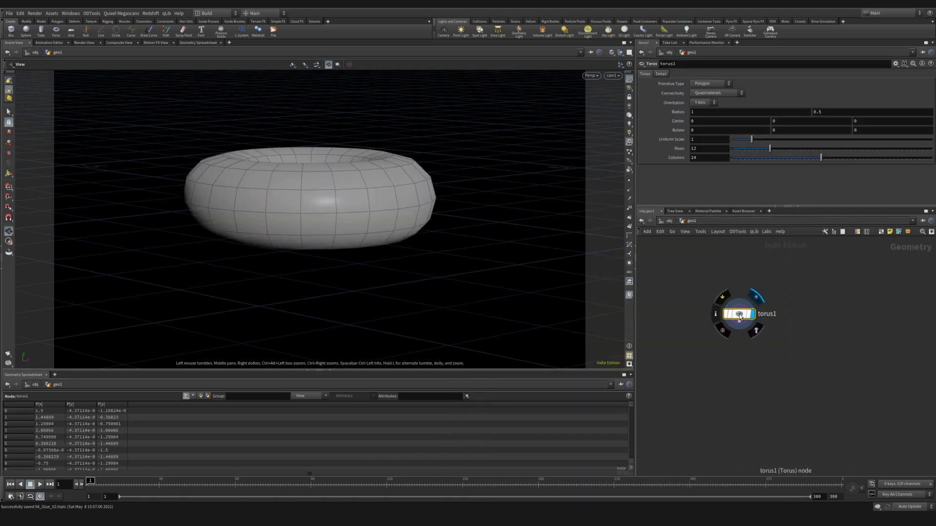
Set the torus's second radius value to 0.3.
drag(740, 315, 737, 310)
text(2)
key(Return)
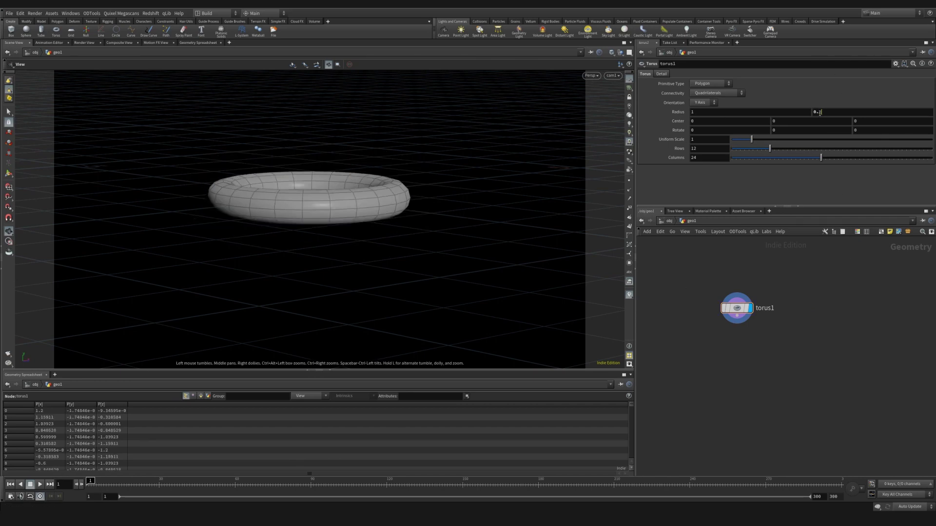
key(BackSpace)
text(4)
key(Return)
text(3)
key(Return)
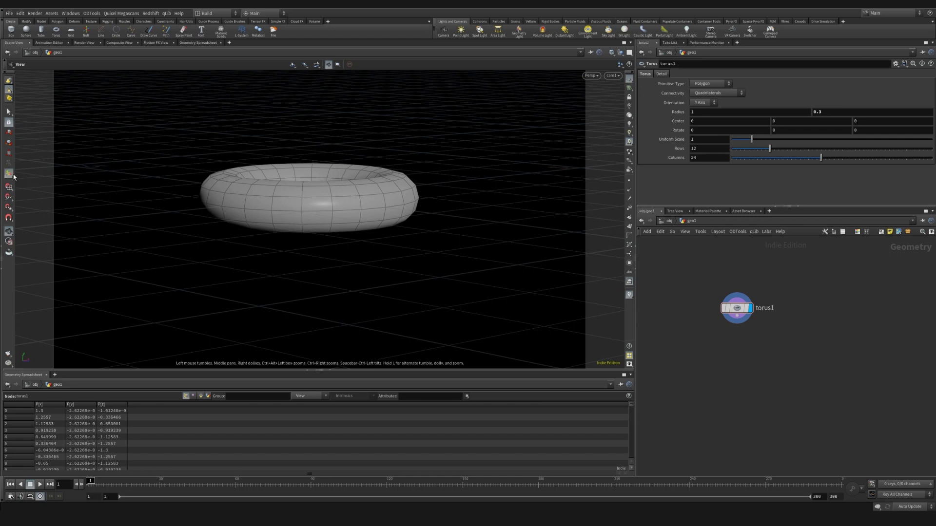
Rotate the torus to about 22, -11, 32 degrees, move its center to about 0.10, -0.14, -0.07, and hide the viewport grid.
click(9, 143)
mouse_move(279, 200)
mouse_down()
mouse_move(265, 202)
mouse_move(261, 234)
mouse_move(330, 208)
mouse_move(274, 218)
mouse_move(328, 202)
mouse_move(282, 201)
mouse_move(283, 186)
mouse_up()
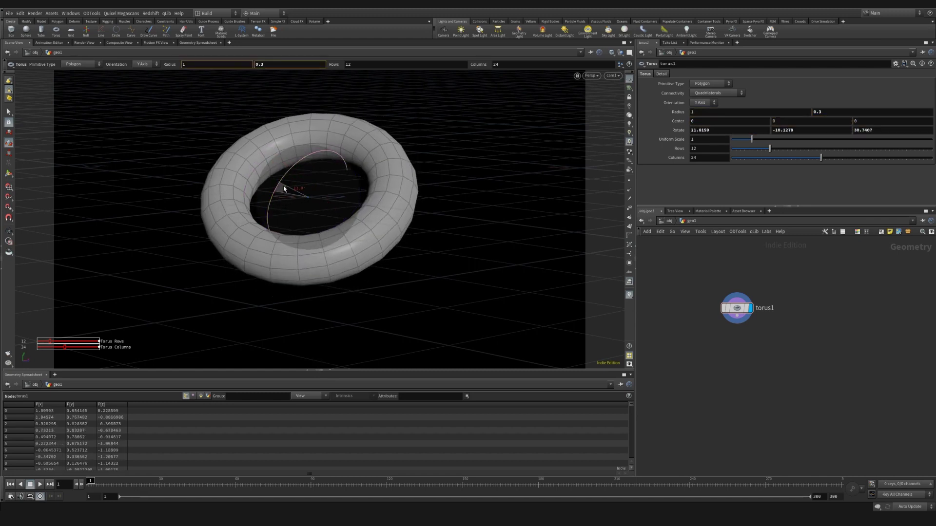
key(t)
drag(317, 158, 319, 169)
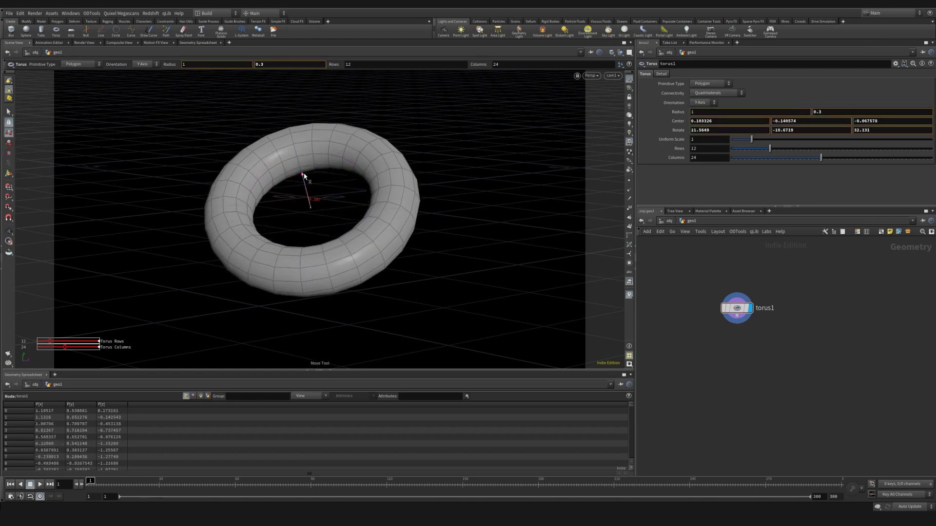
click(630, 80)
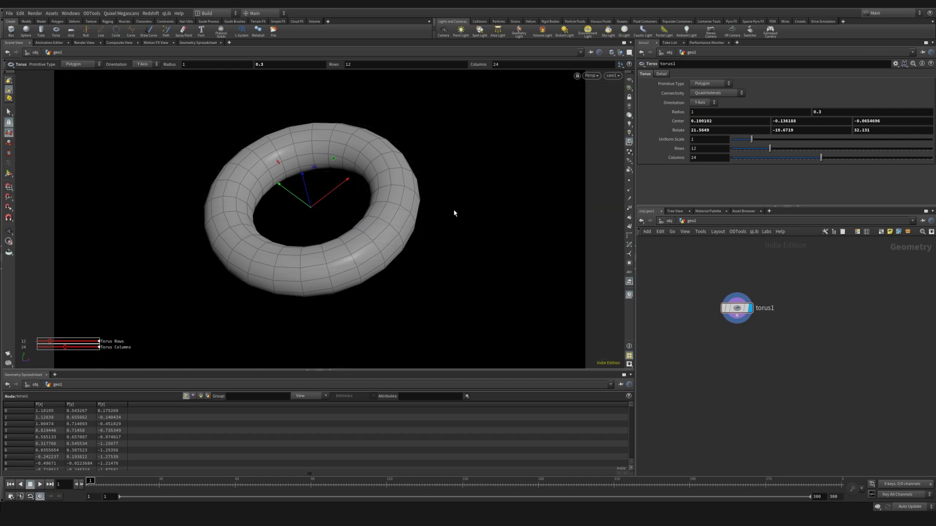
Add a Subdivide node connected to the torus output and align it beneath the torus node.
key(Tab)
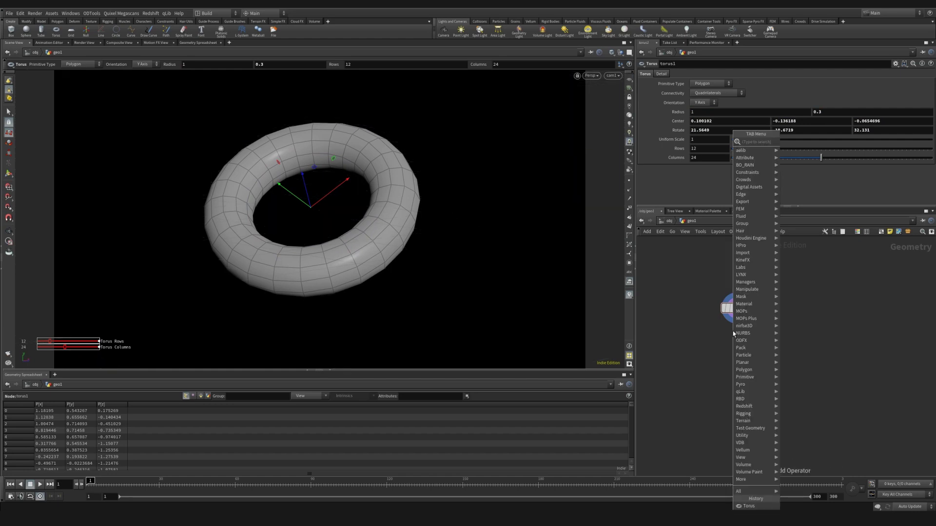
text(sub)
key(Return)
key(Return)
key(r)
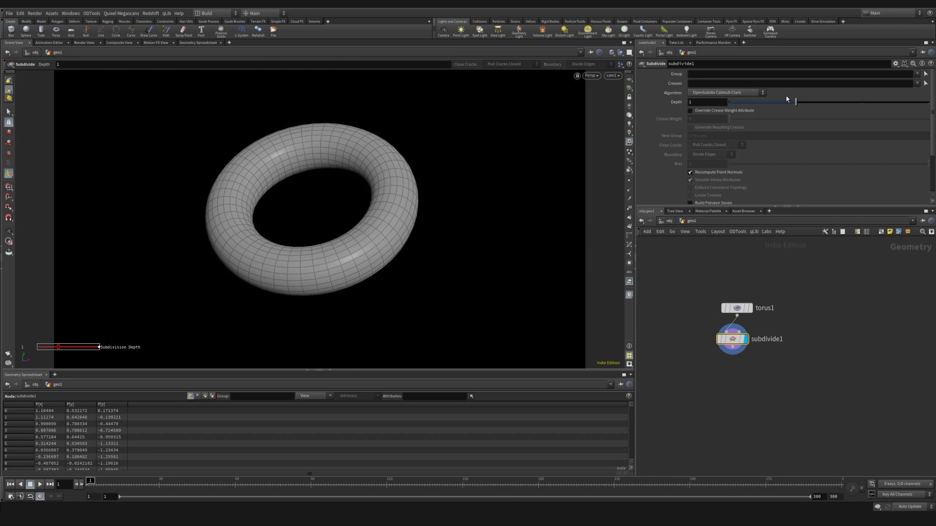
drag(797, 102, 863, 104)
key(ctrl+z)
key(l)
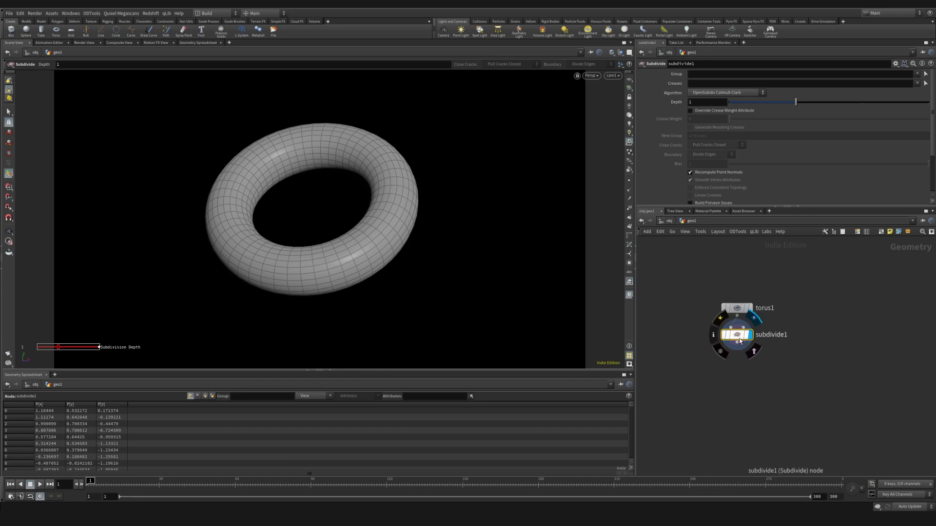
Add a Group Create node with group type Points and feed it from the Subdivide node's output.
key(Tab)
text(group)
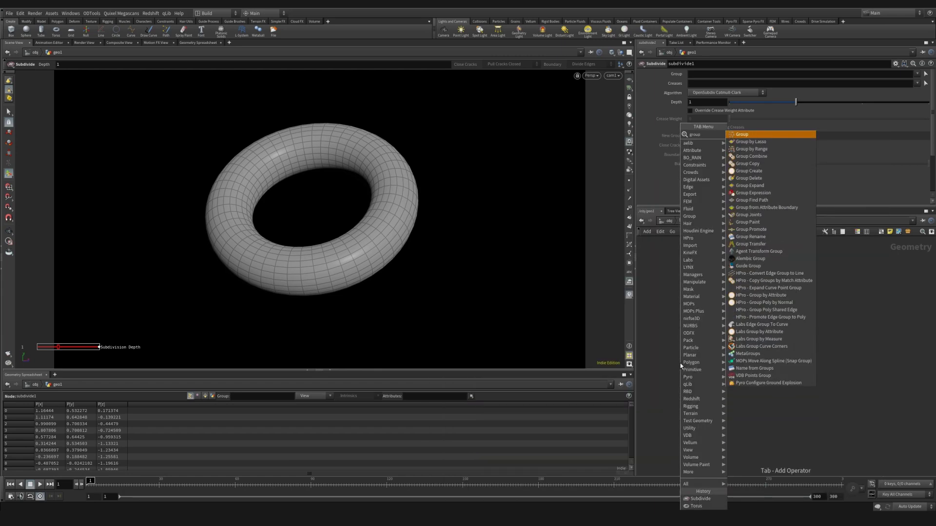
key(Return)
click(680, 364)
click(704, 83)
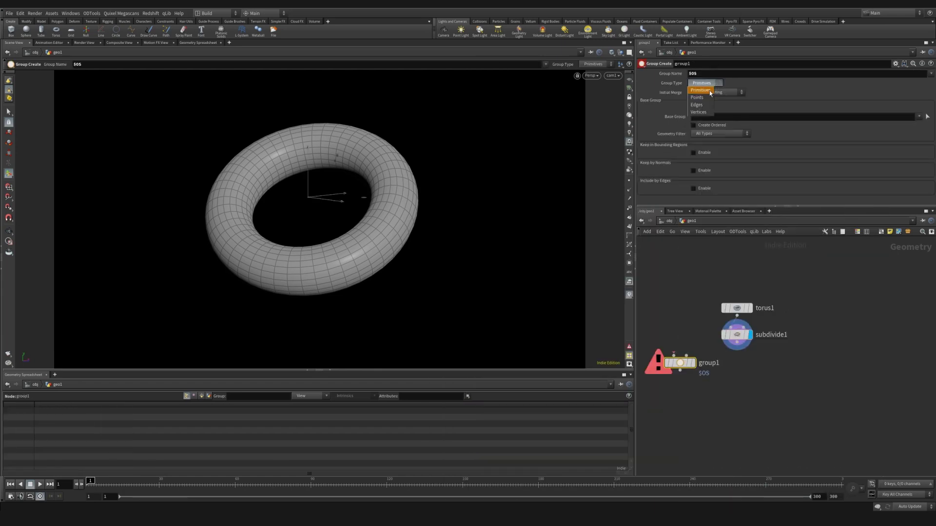
click(706, 96)
drag(674, 358, 737, 343)
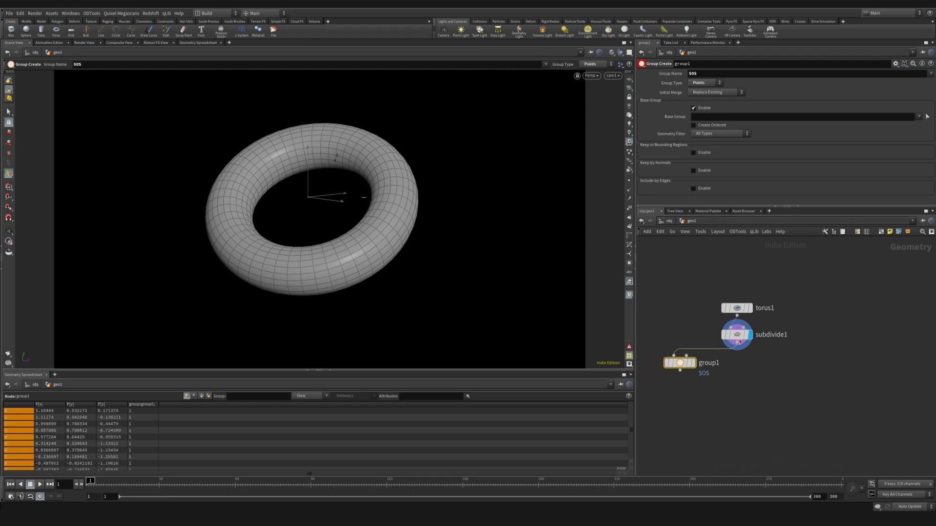
Rename the new Group Create node to cloth.
drag(681, 365, 686, 366)
double_click(719, 364)
mouse_move(692, 366)
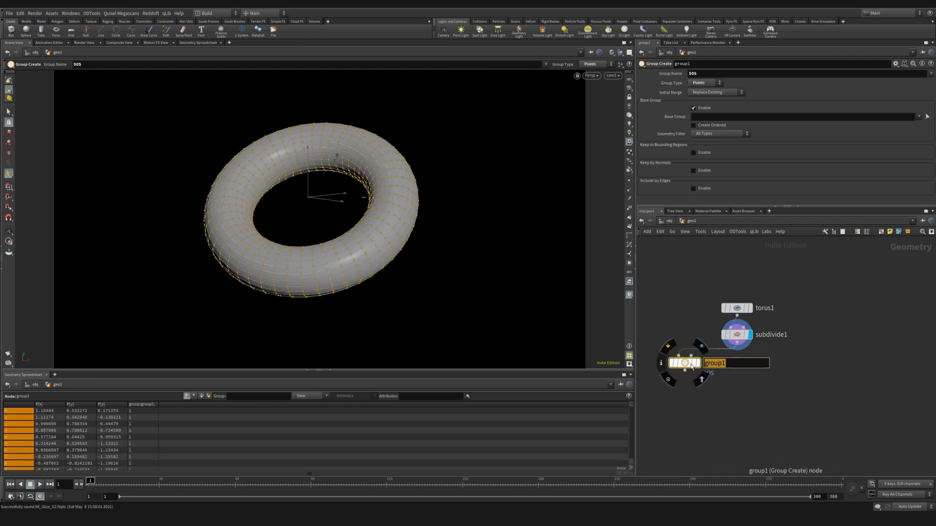
text(cloth)
key(Return)
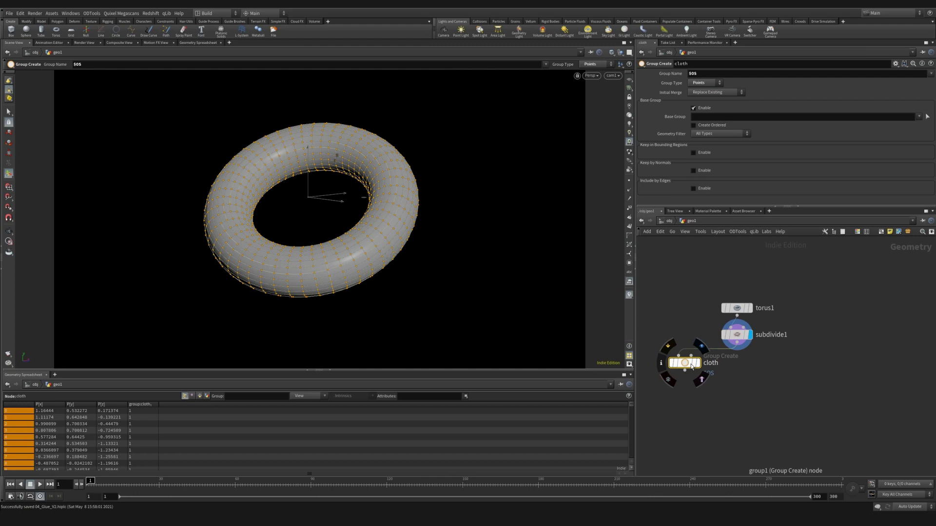
Add Vellum cloth and pressure constraint nodes below the cloth group node and wire the group into them.
middle_drag(757, 382, 759, 366)
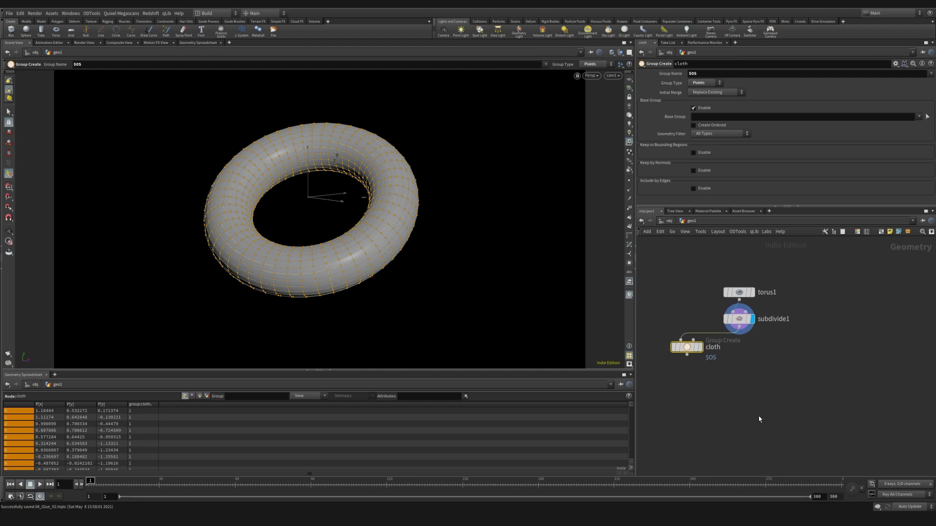
key(Tab)
text(vell)
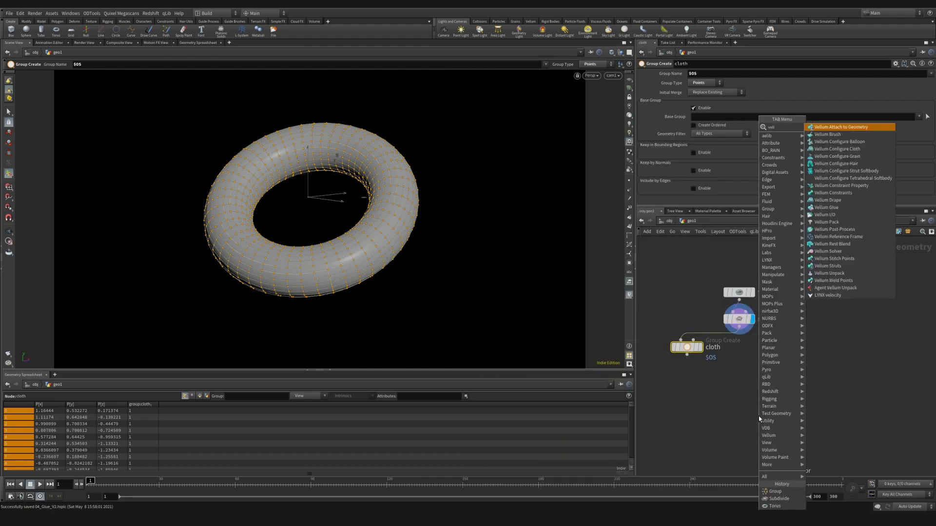
click(831, 194)
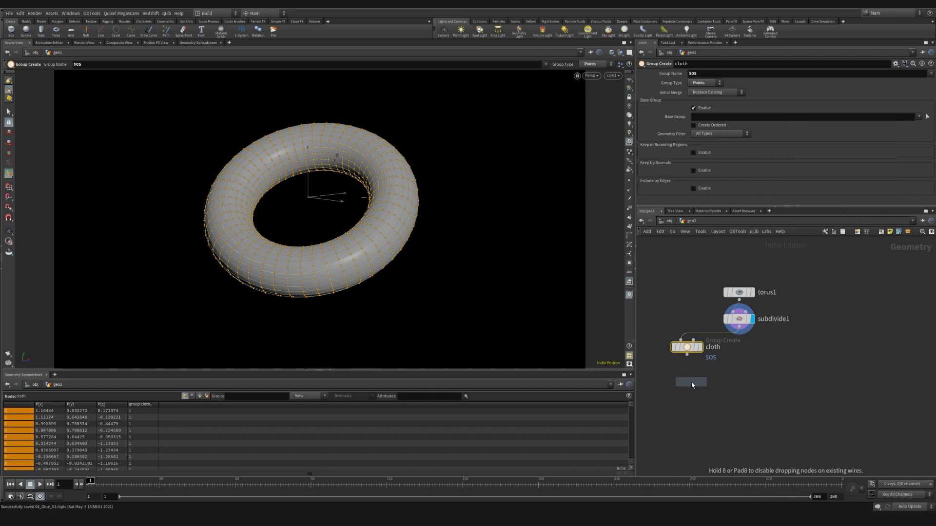
click(691, 382)
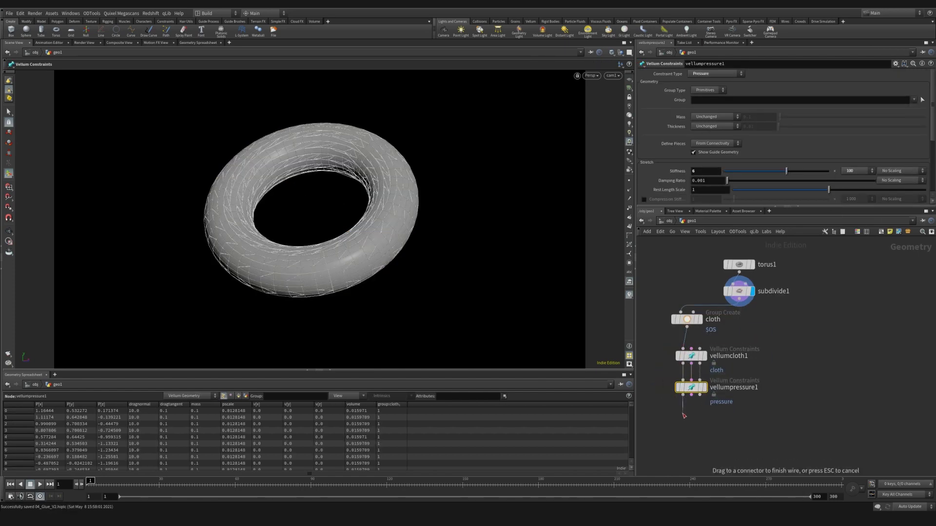
Append a Vellum Constraints node after the pressure constraint and set its constraint type to Pin to Target.
key(Tab)
text(vellum con)
key(Return)
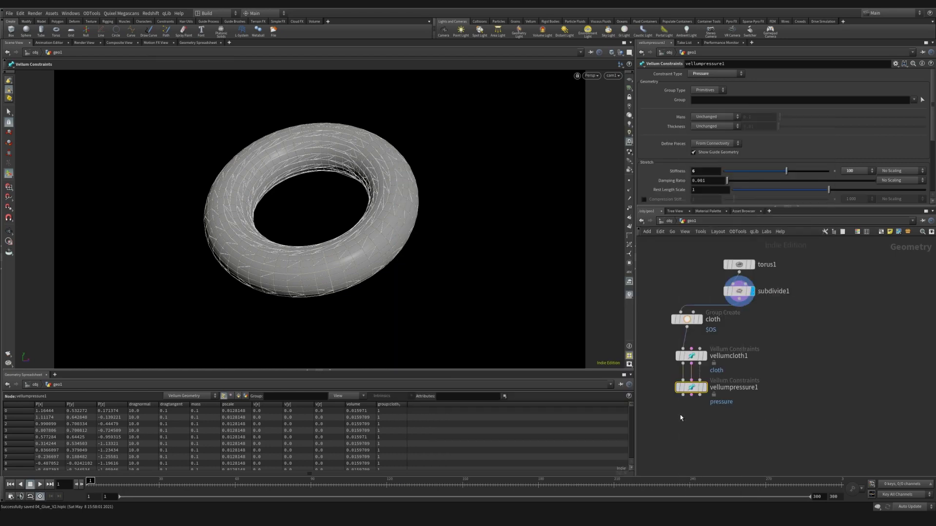
click(680, 418)
click(721, 74)
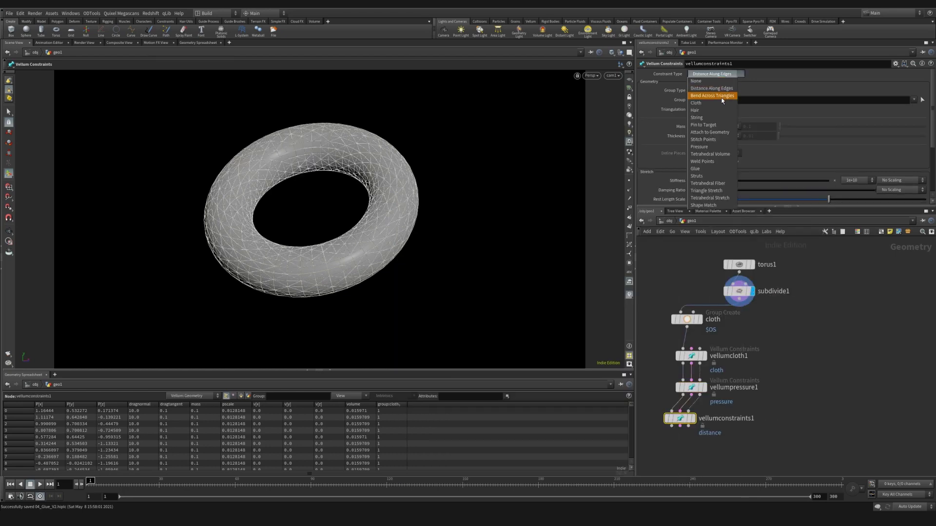
click(720, 125)
mouse_move(680, 425)
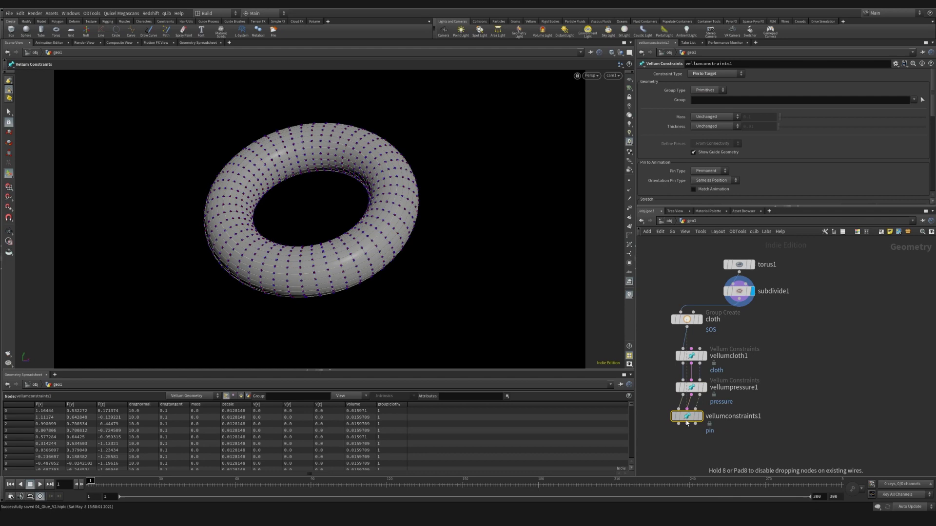
Set the Bend stiffness multiplier of the Vellum cloth constraint to 0.001.
click(689, 356)
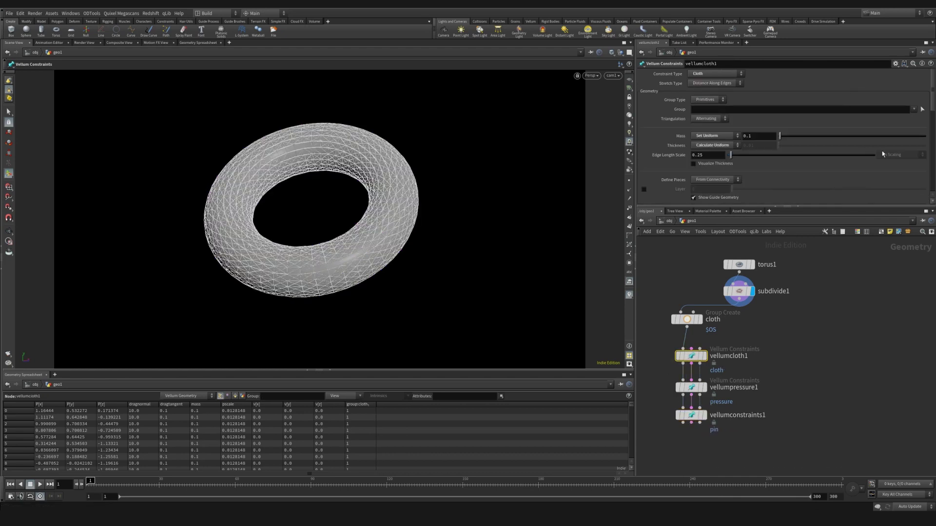
scroll(804, 163, down, 5)
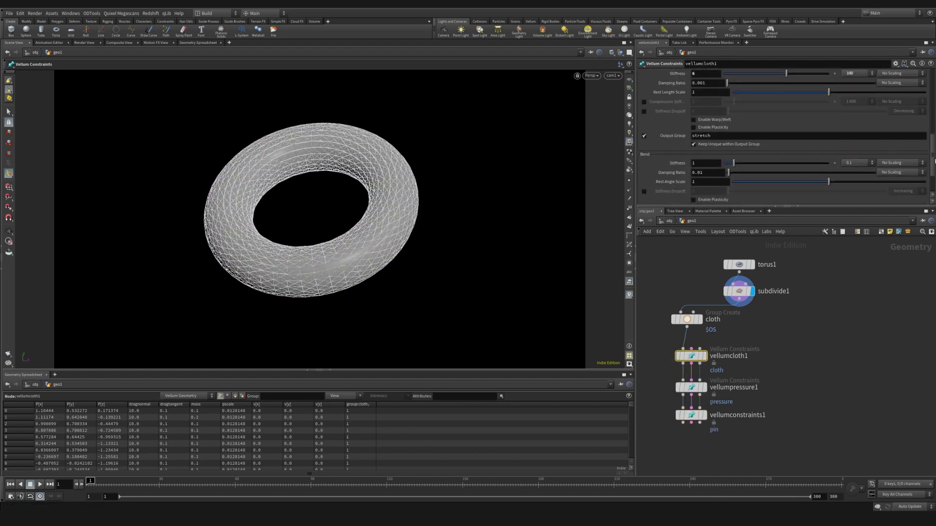
click(866, 163)
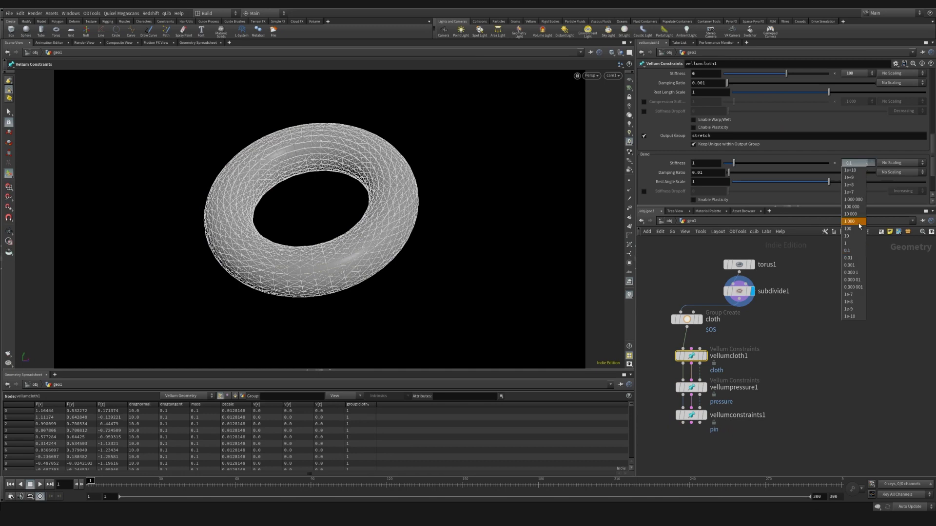
click(853, 263)
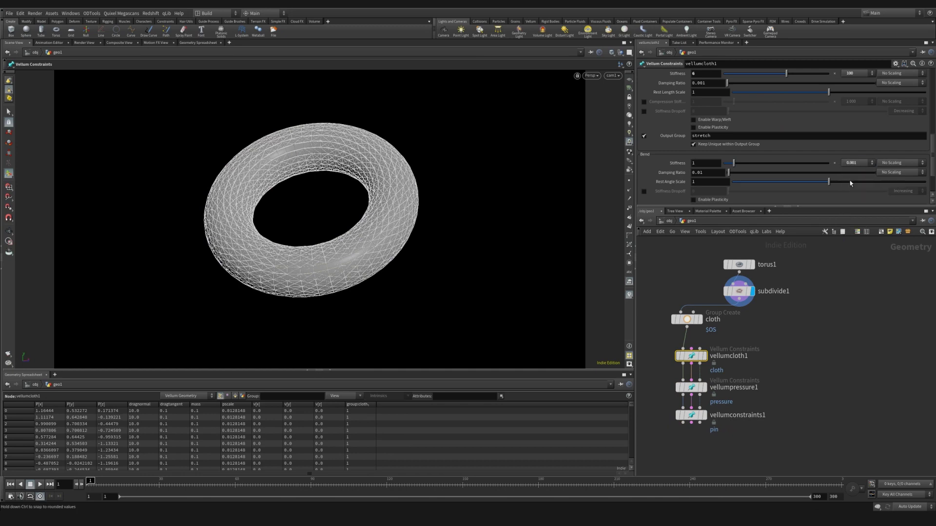
Set the pressure constraint's Stretch stiffness multiplier to 10 000 and its Rest Length Scale to 4.
click(691, 388)
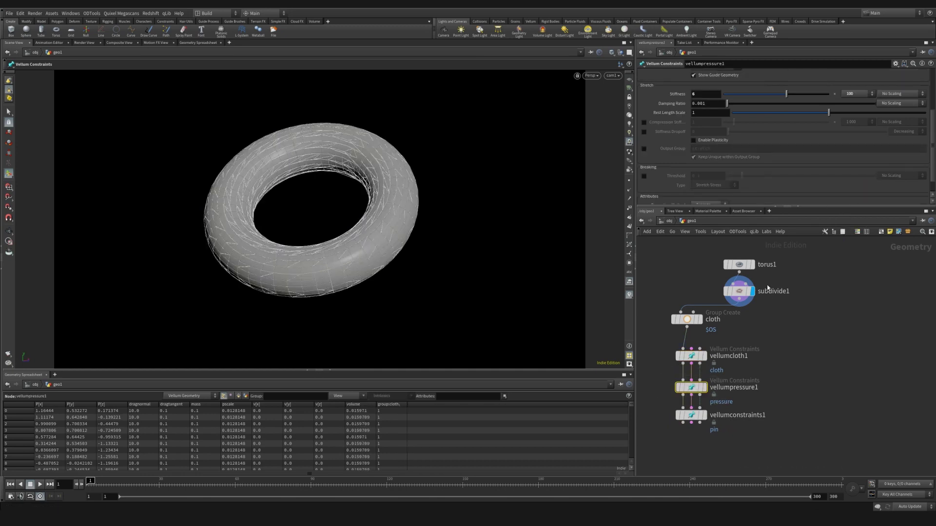
click(859, 94)
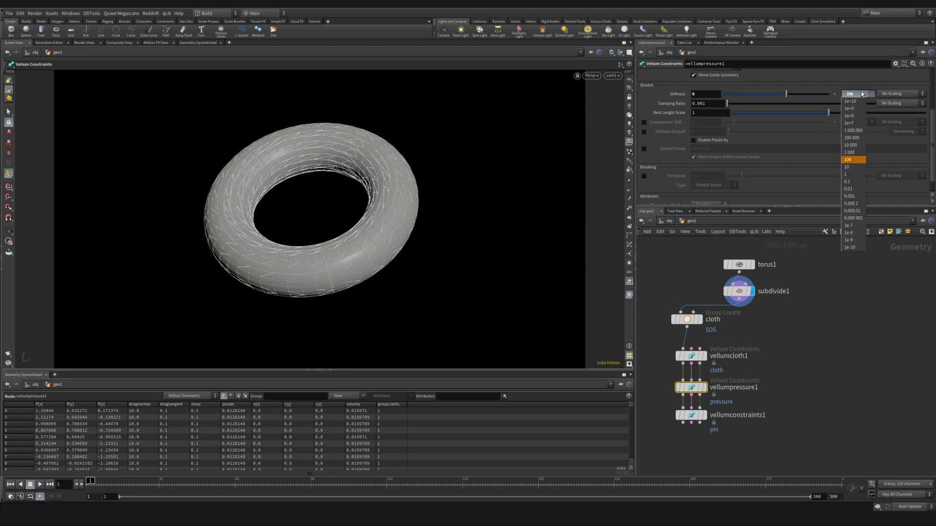
click(853, 146)
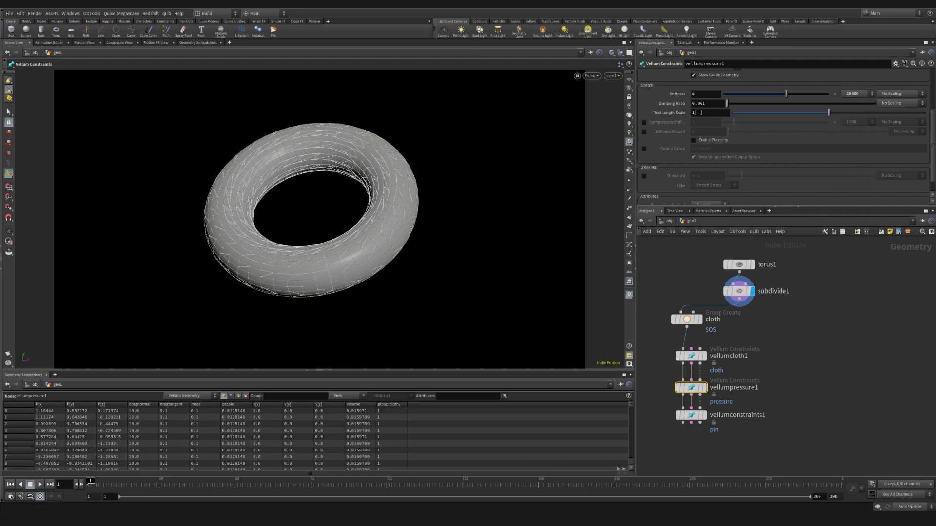
double_click(719, 113)
key(Return)
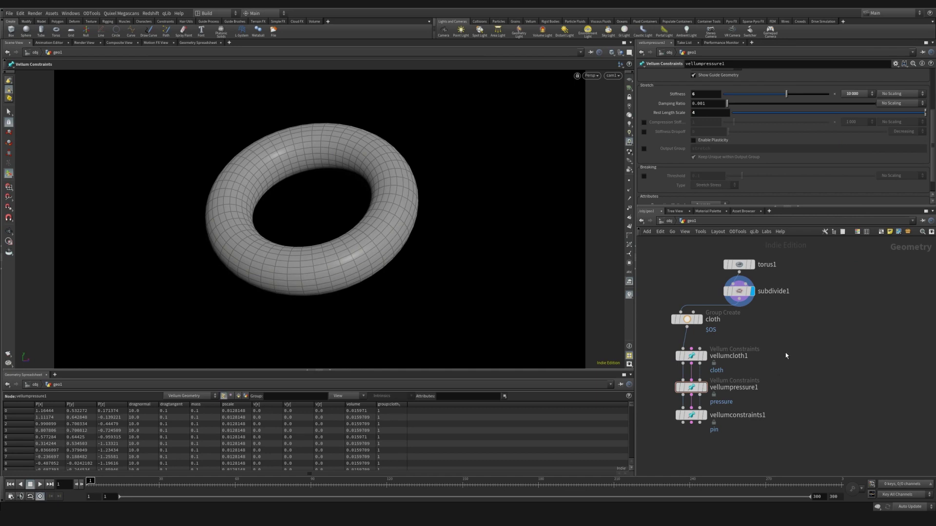
Set the pin constraint's Pin Type to Soft and enable Match Animation.
drag(667, 412, 666, 412)
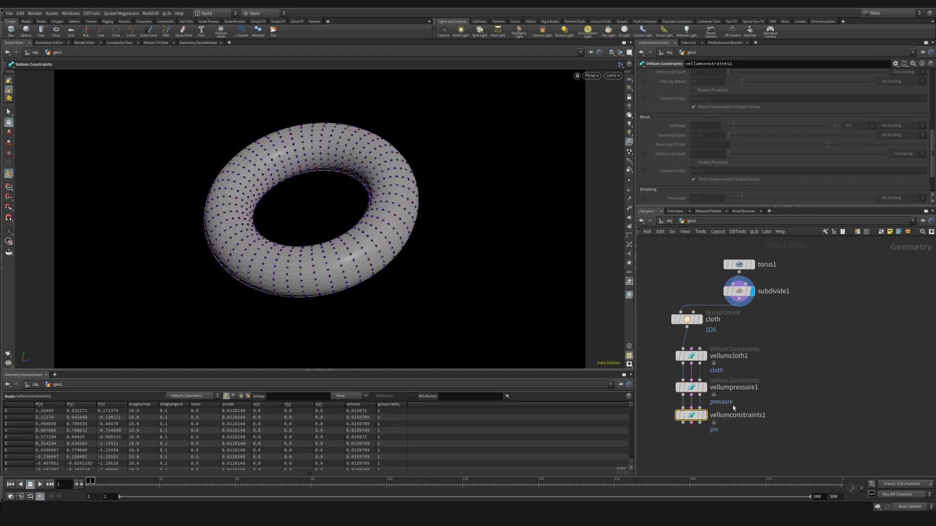
scroll(815, 144, up, 5)
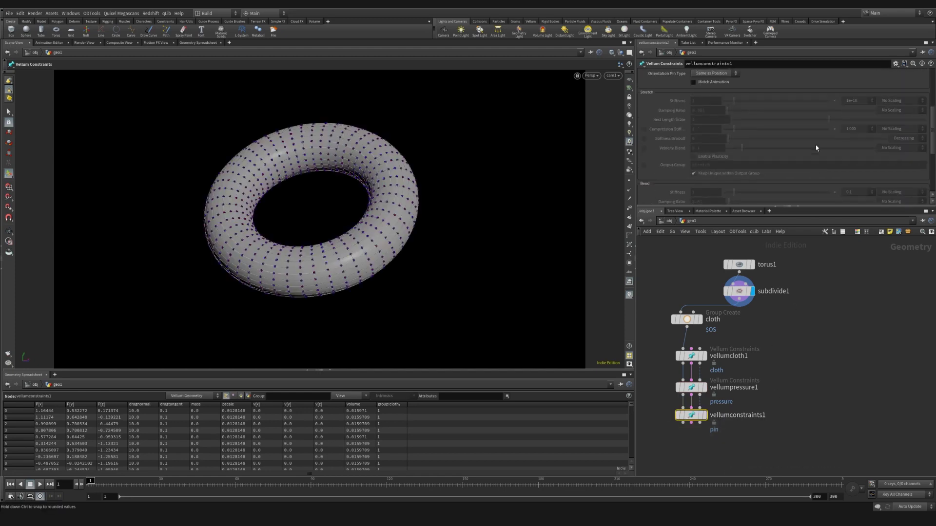
click(708, 93)
click(709, 111)
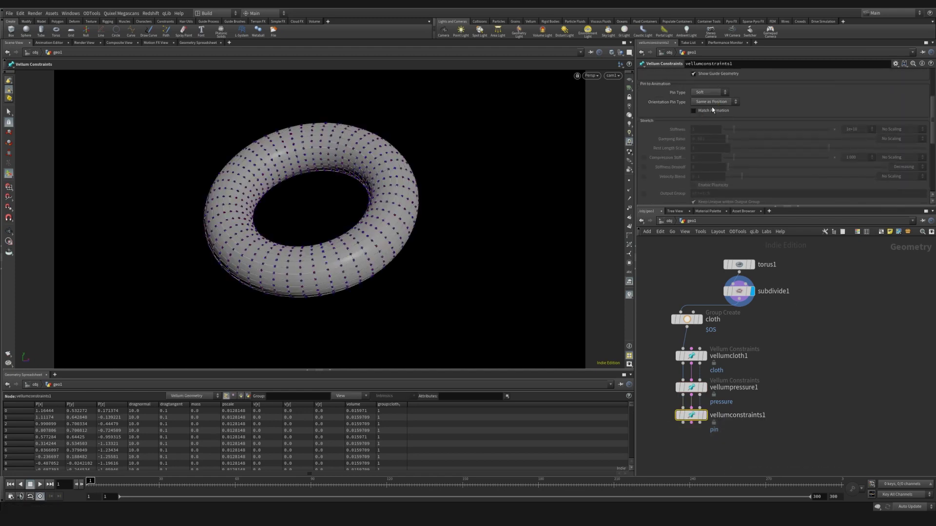
click(709, 111)
Set the Stretch stiffness multiplier of the pin constraint to 1.
scroll(758, 118, up, 2)
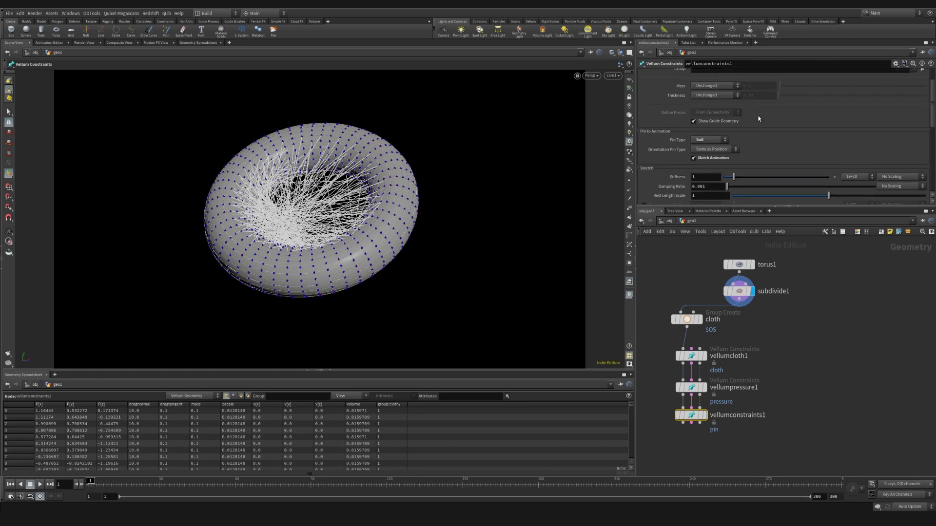
click(854, 177)
click(852, 251)
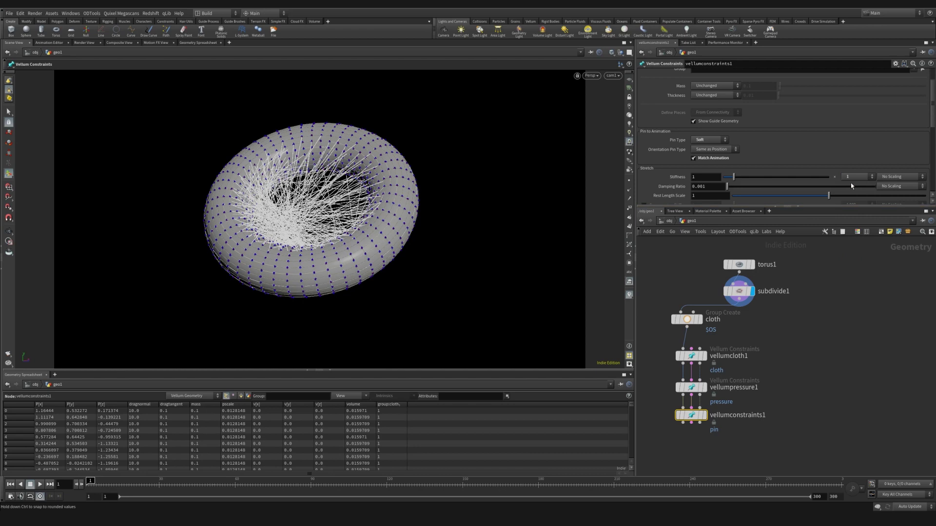
Save the scene and add a Normal node on a new branch from subdivide1, placed to the side of the cloth chain.
click(808, 394)
middle_drag(837, 348, 804, 360)
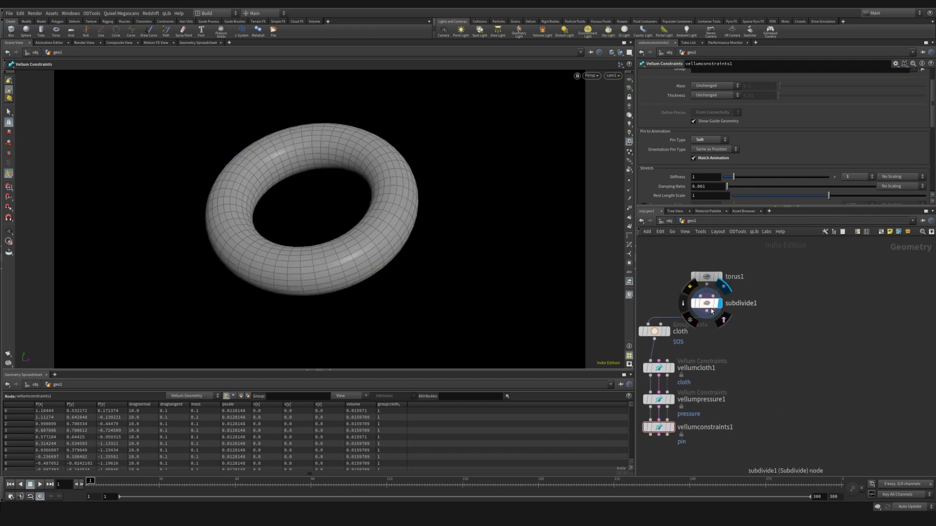
middle_drag(753, 317, 774, 306)
key(ctrl+s)
drag(728, 300, 820, 323)
text(normal)
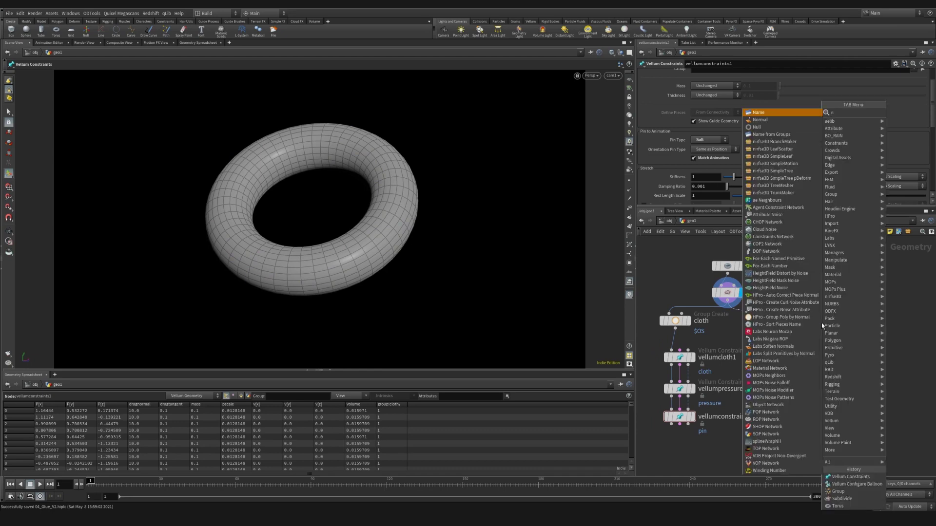
key(Return)
click(820, 323)
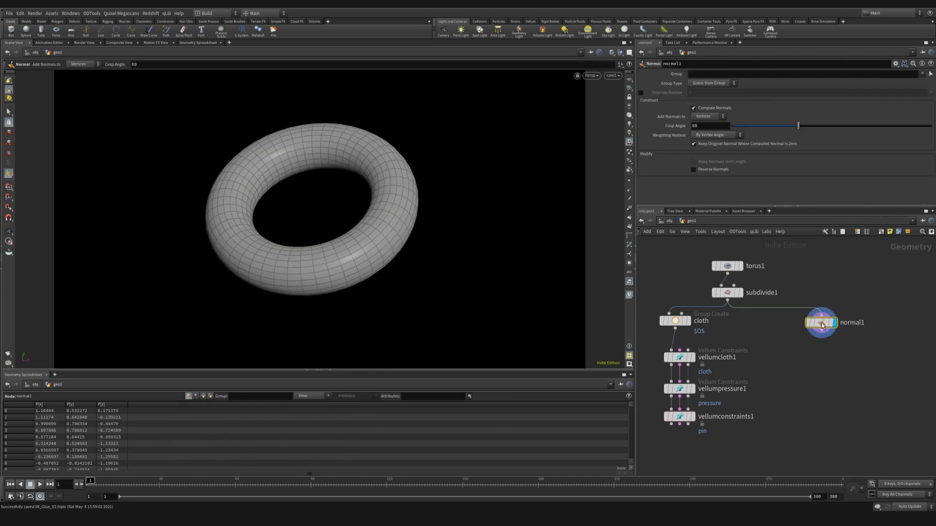
Set the Normal node to add normals to Points and toggle the normals display in the viewport to check them.
click(629, 190)
click(708, 116)
click(704, 116)
click(629, 191)
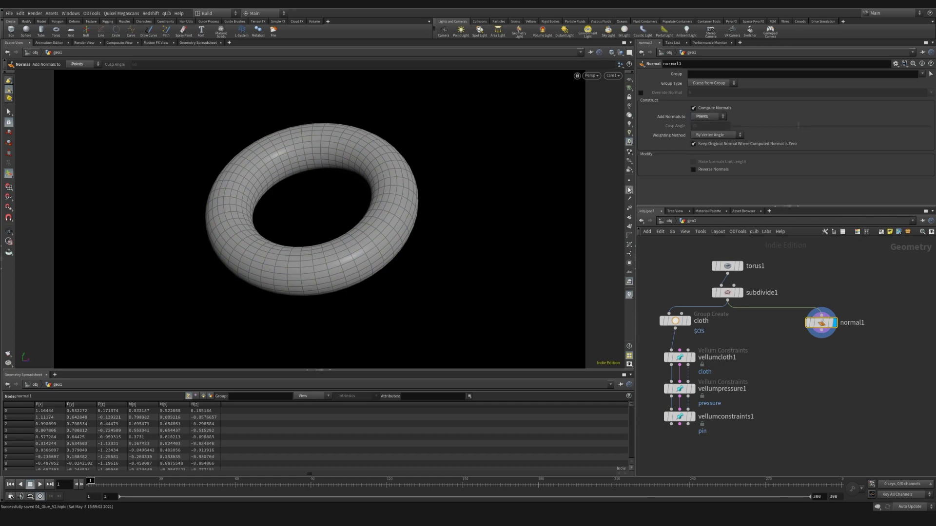
click(629, 191)
Add a Copy to Points node below normal1 and feed normal1 into its target points input.
drag(822, 334, 823, 361)
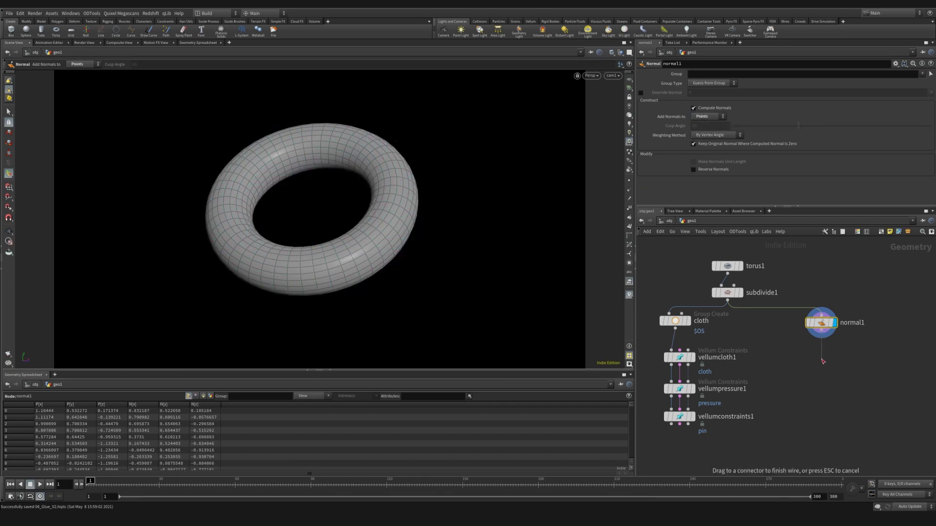
click(823, 361)
text(copy)
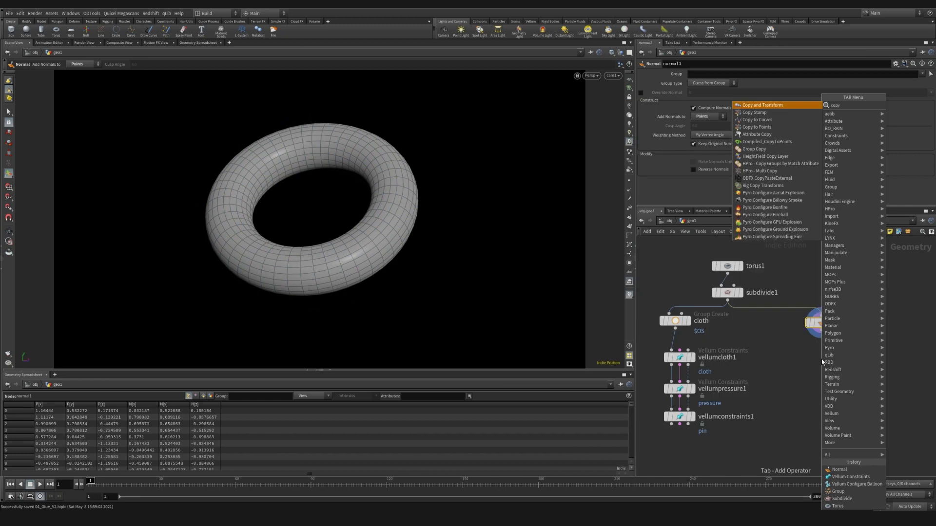
key(Down)
key(Down)
key(Down)
key(Return)
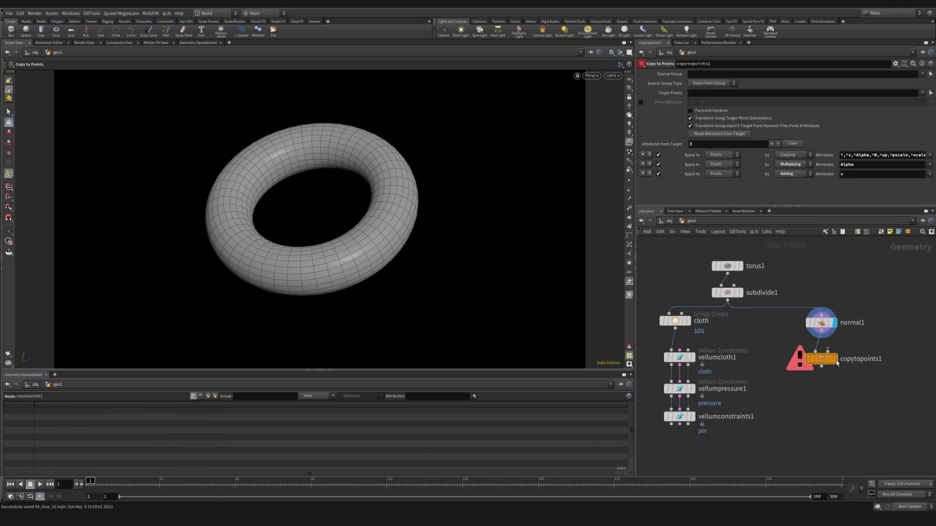
drag(821, 359, 821, 375)
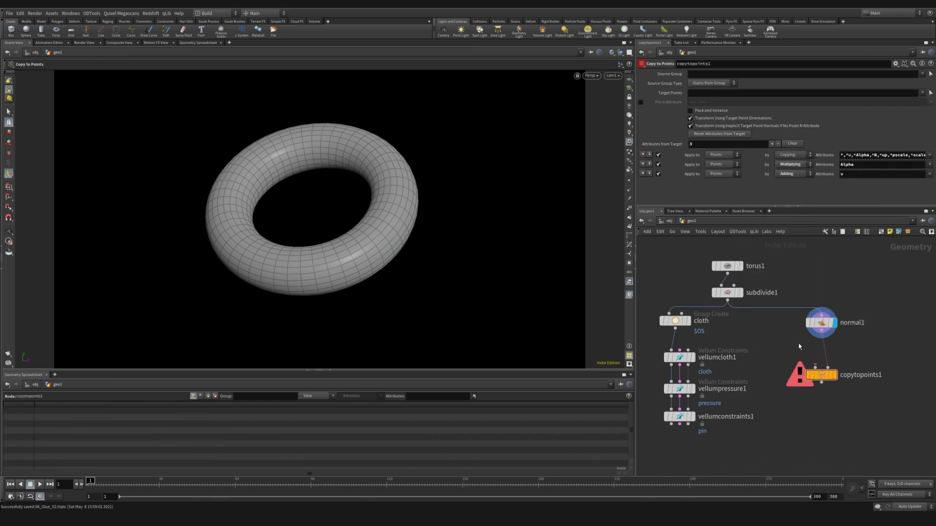
Add a Line node above the Copy to Points node and place it beside normal1.
key(Tab)
text(line)
key(Return)
click(797, 344)
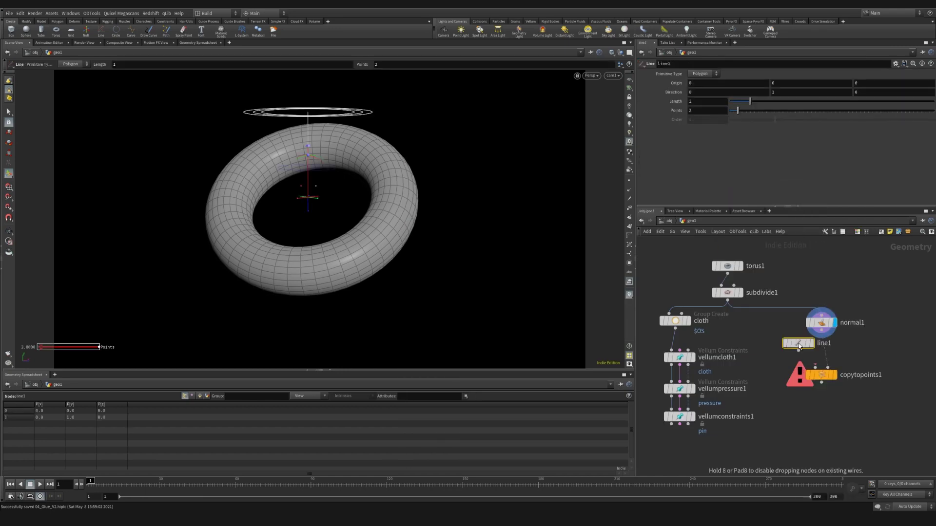
drag(795, 346, 777, 342)
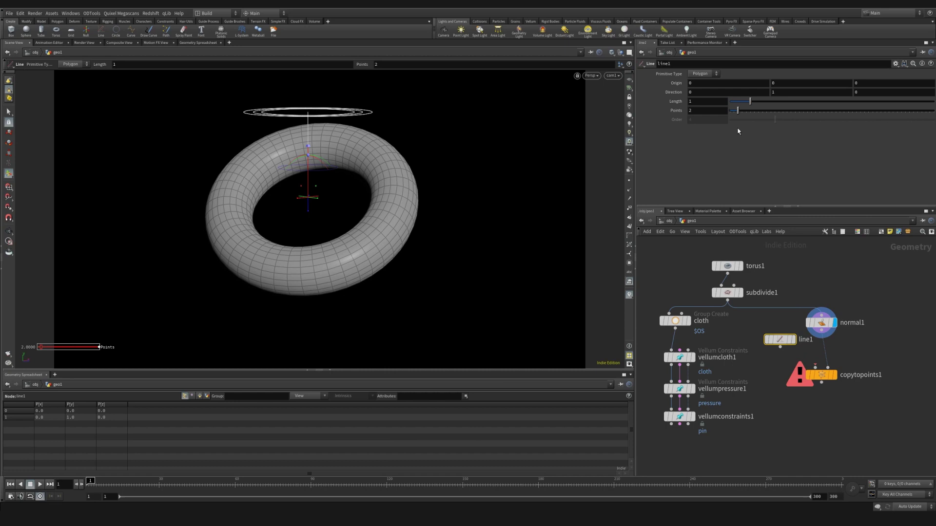
Set the line's Length to 0.25 and its number of Points to 15.
drag(691, 102, 671, 104)
text(0.25)
key(Return)
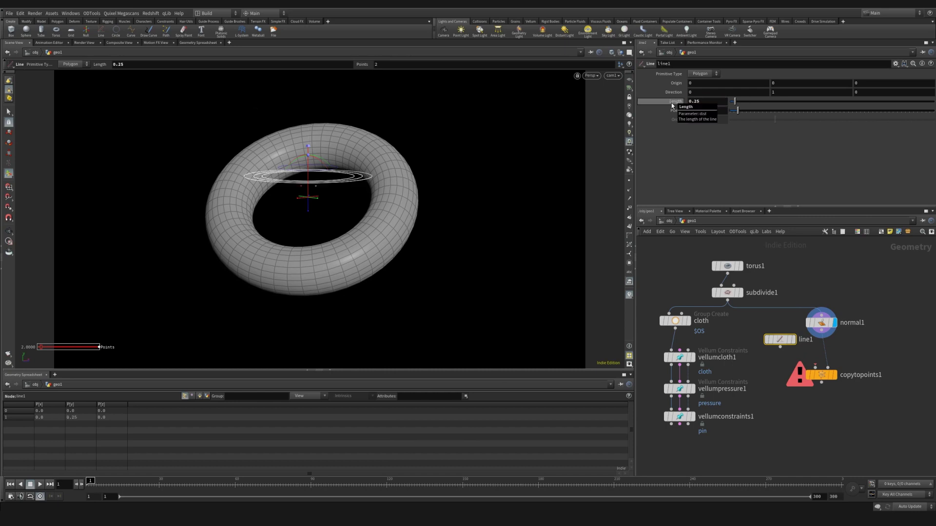
double_click(695, 111)
text(15)
key(Return)
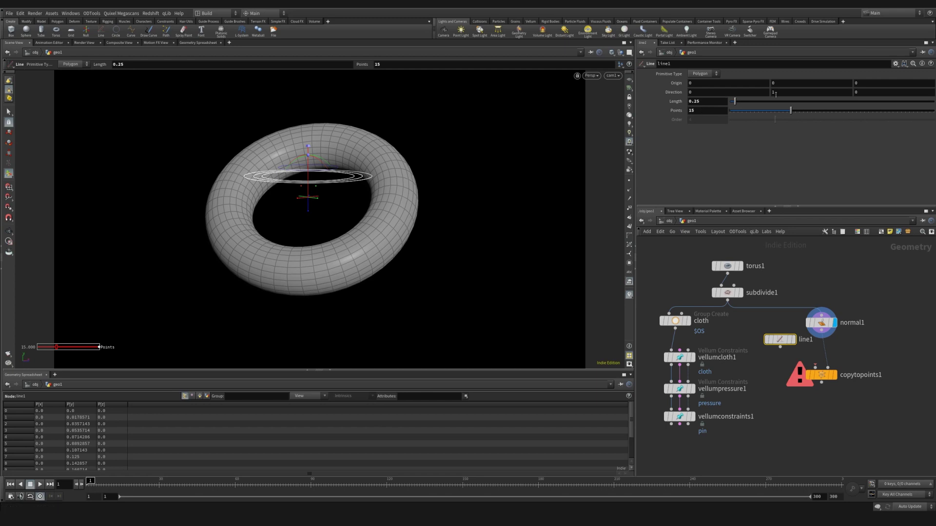
Change the line's Direction to 0, 0, 1 so it runs along the Z axis.
drag(776, 91, 748, 90)
text(0)
key(Tab)
text(1)
key(Return)
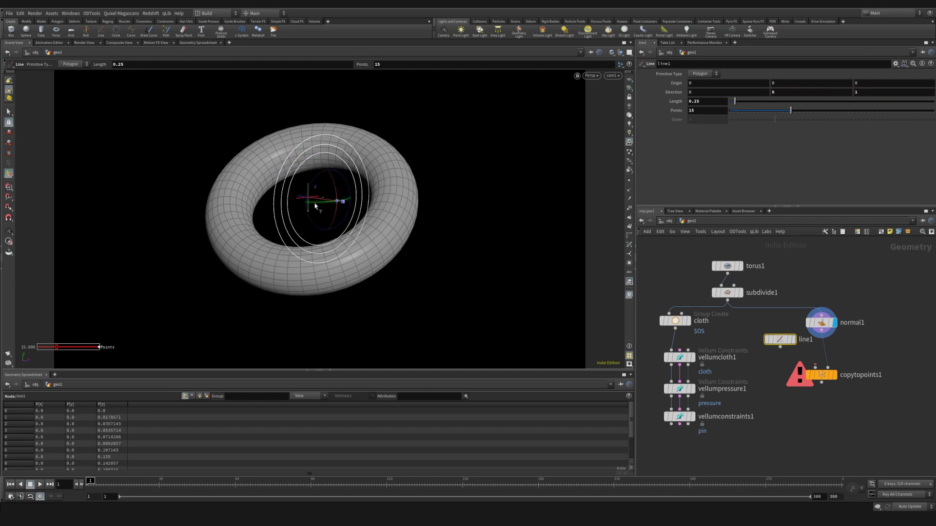
Connect the line to the first input of Copy to Points, display the copied hairs, inspect them and restore the cam1 view.
drag(780, 348, 801, 374)
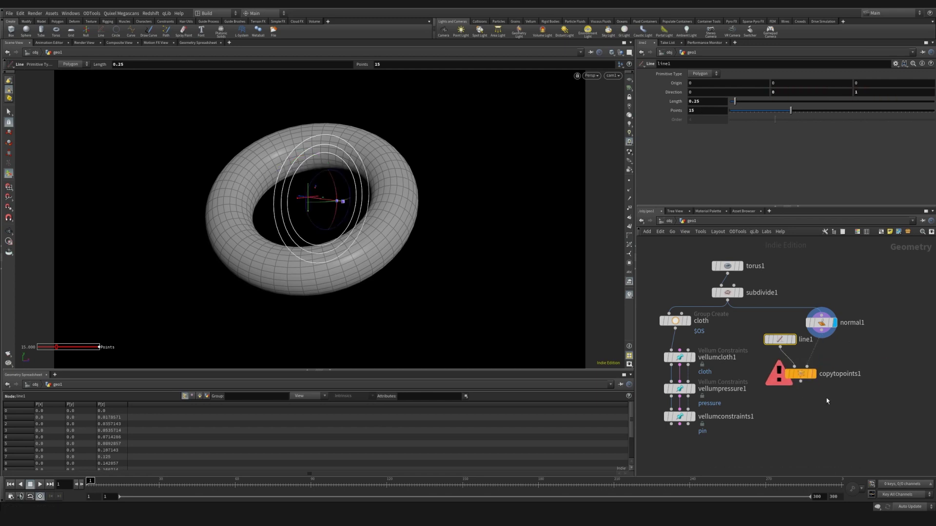
click(814, 373)
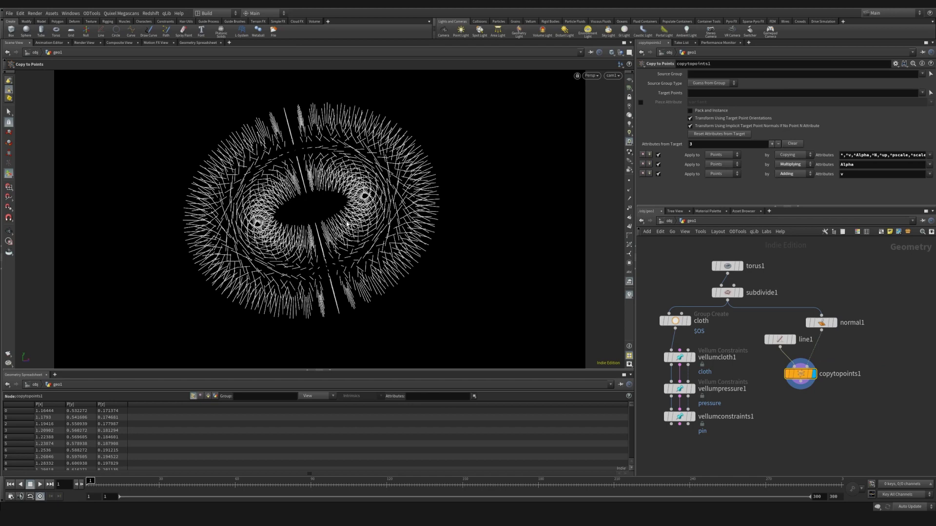
drag(346, 223, 370, 234)
click(611, 75)
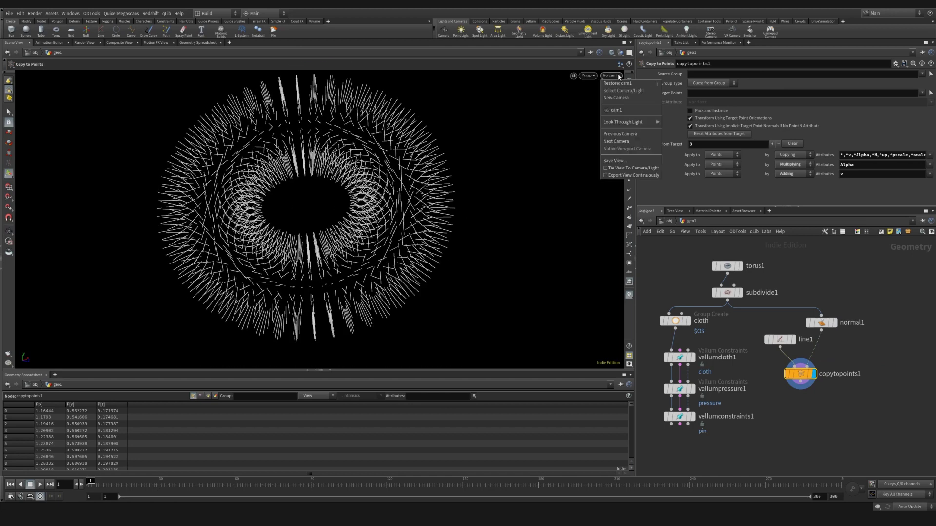
click(626, 110)
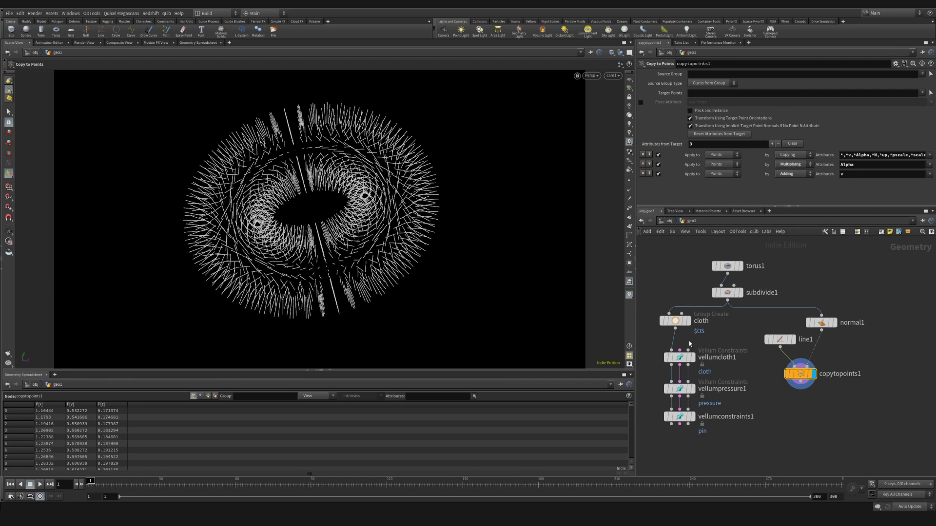
Add a Group Expression node after the Copy to Points node.
drag(800, 384, 801, 393)
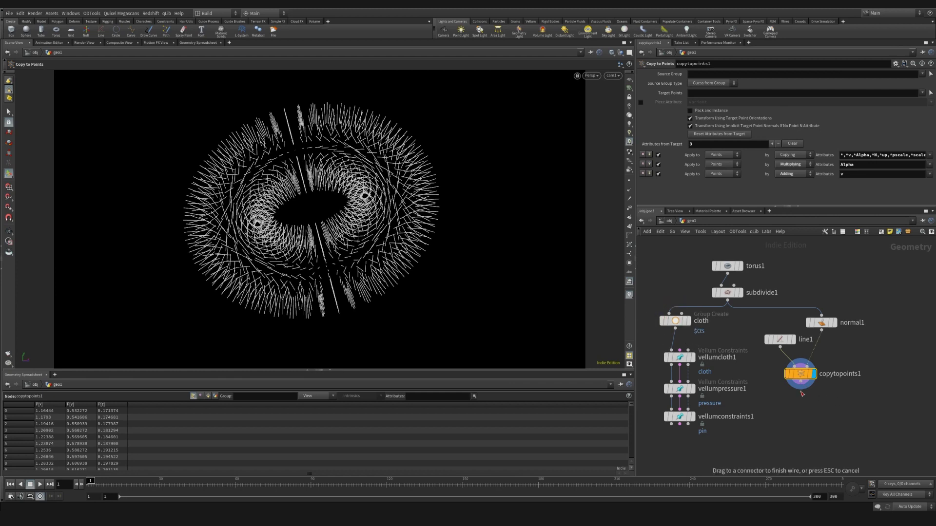
key(Tab)
text(groupex)
key(Down)
key(Return)
key(Return)
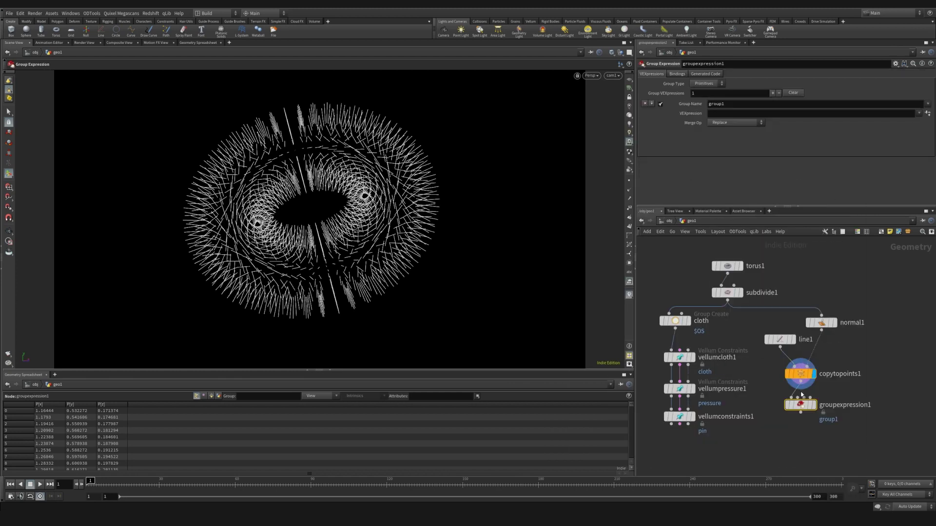
Use the First Point of Primitive preset as the group expression and set the Group Type to Points.
click(919, 113)
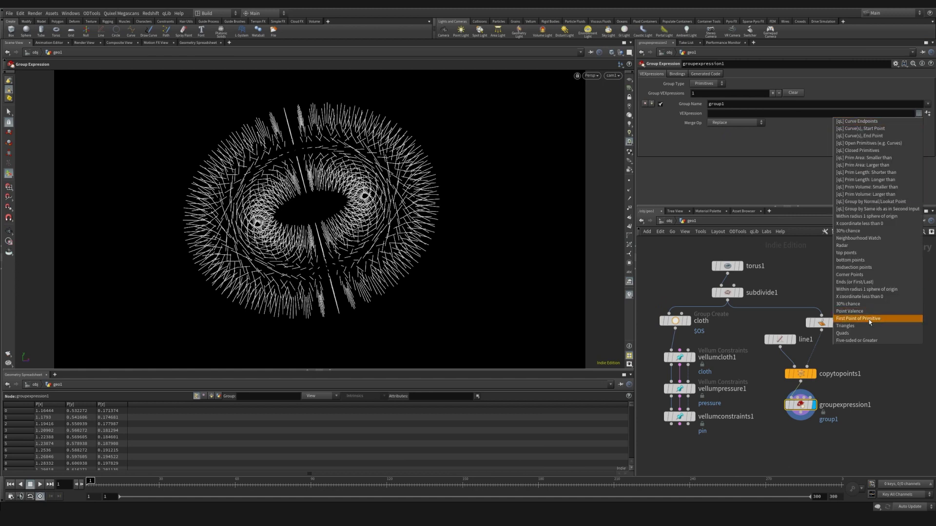
click(869, 319)
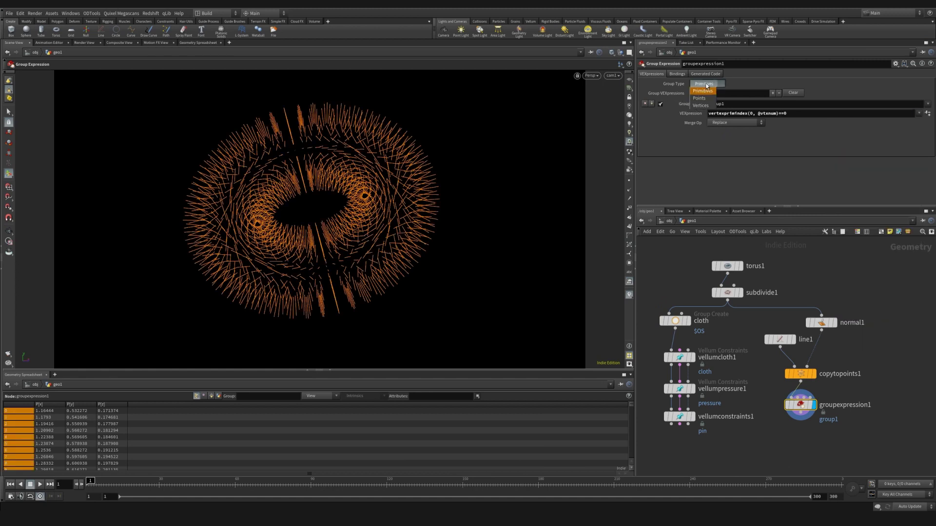
click(708, 100)
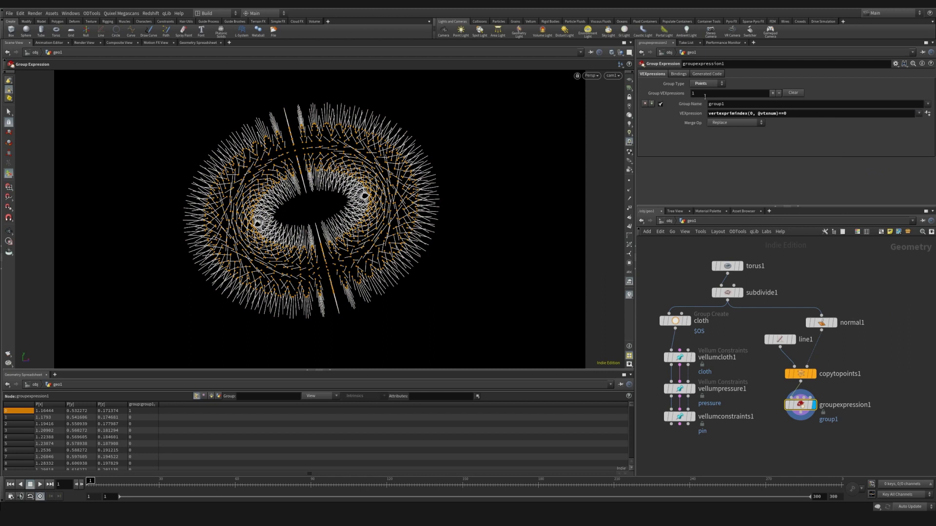
Name the expression's point group root and save the scene.
double_click(731, 104)
text(root)
key(Return)
key(ctrl+s)
Add a Group node below the Group Expression node.
key(Tab)
text(group)
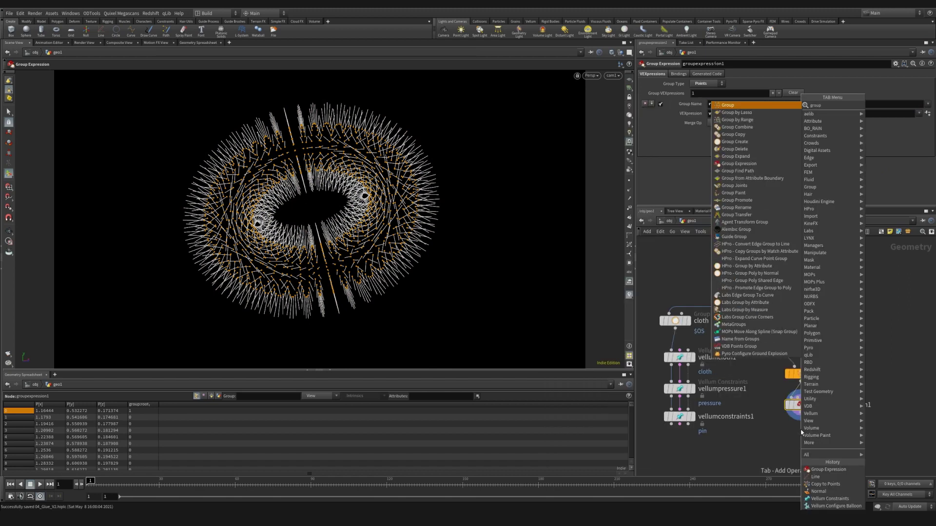
key(Return)
click(801, 433)
Rename the new Group node Hair and set its Group Type to Points.
click(832, 436)
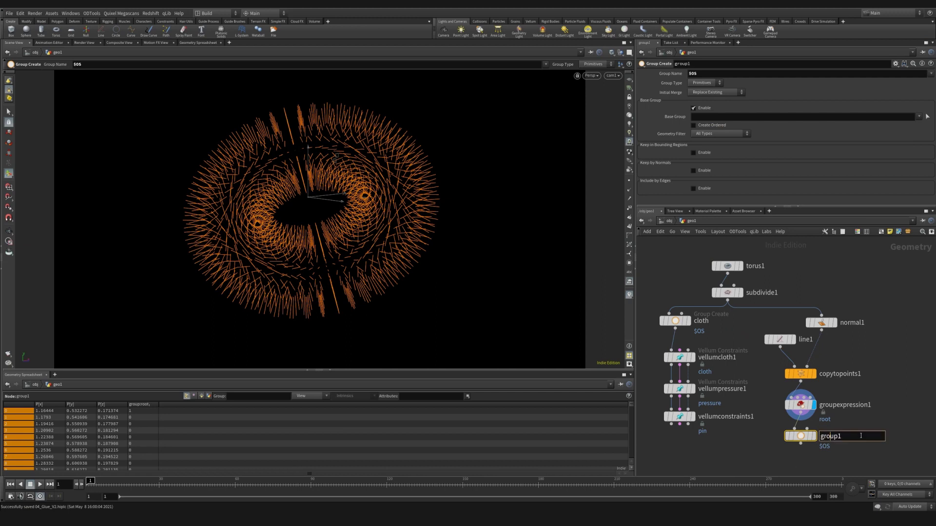
drag(860, 436, 804, 437)
text(Hair)
key(Return)
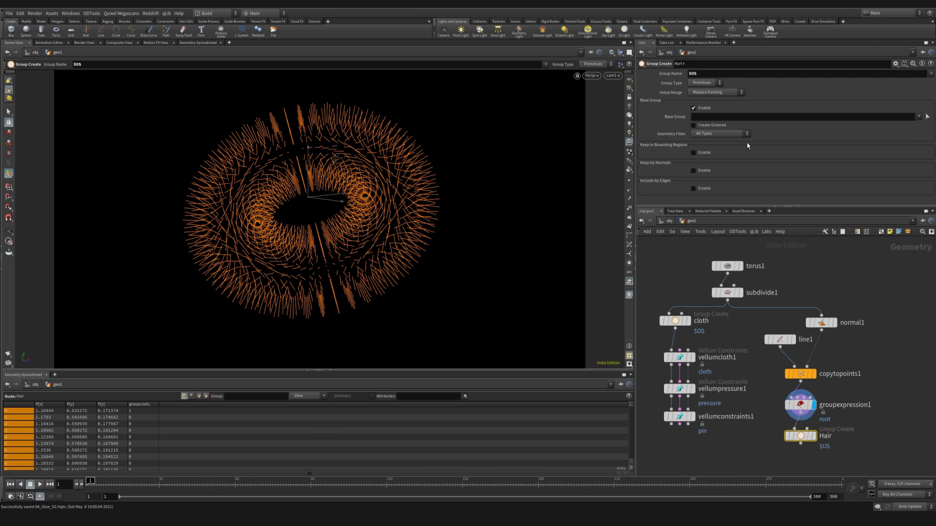
click(709, 81)
click(705, 91)
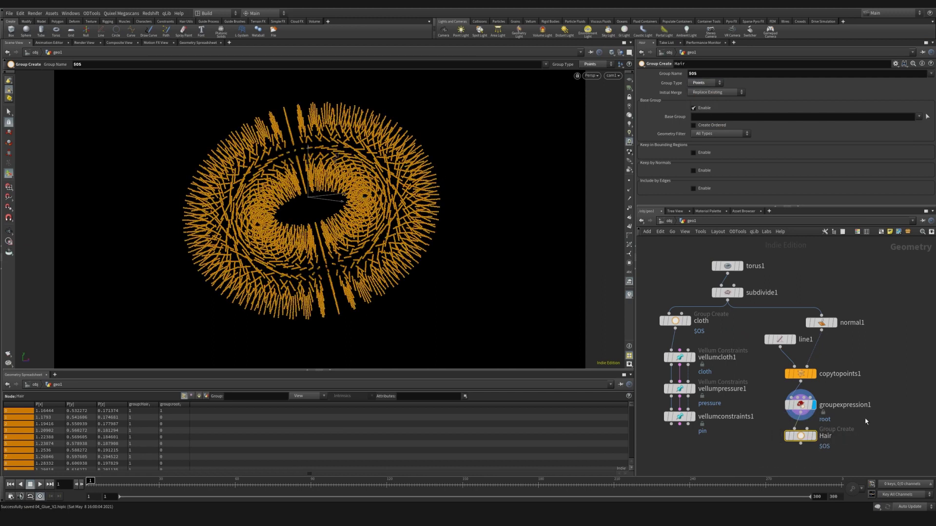
Add a Vellum hair constraint node below the Hair group and look through its stretch and bend settings.
middle_drag(825, 435, 813, 340)
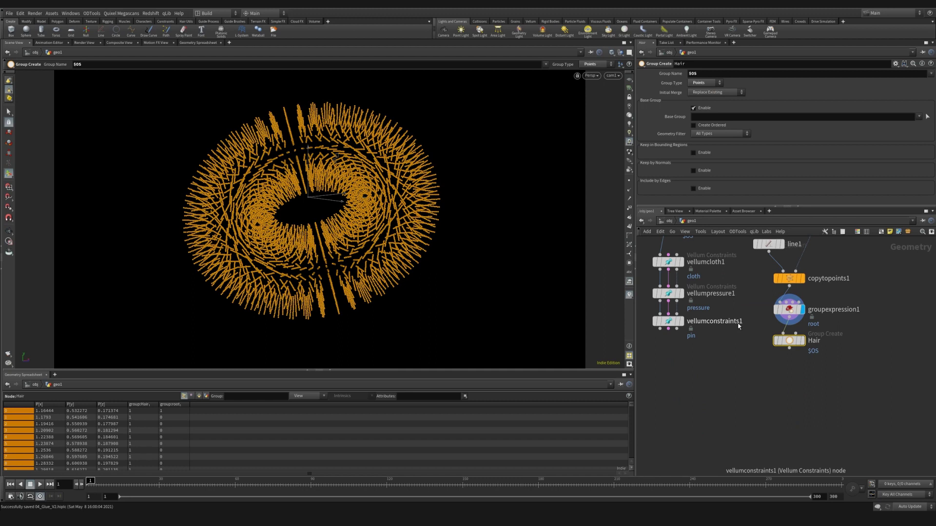
key(Tab)
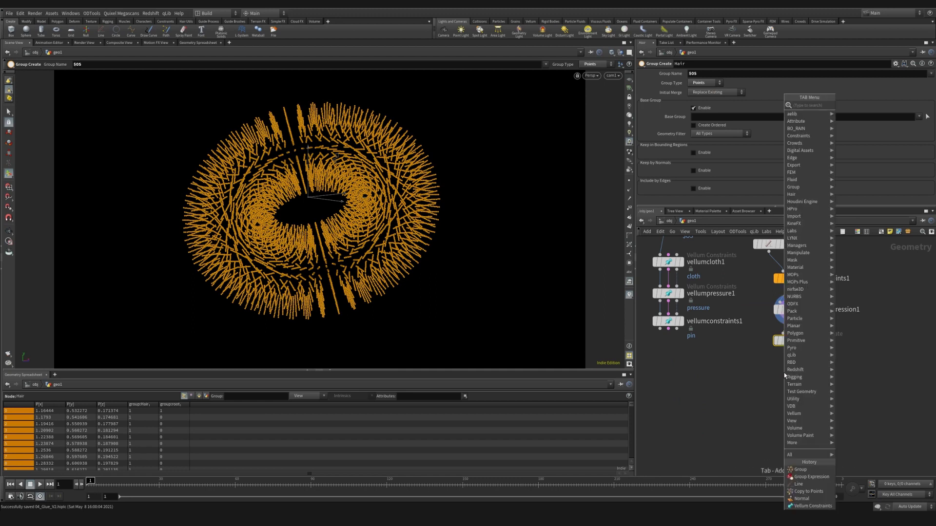
text(vell)
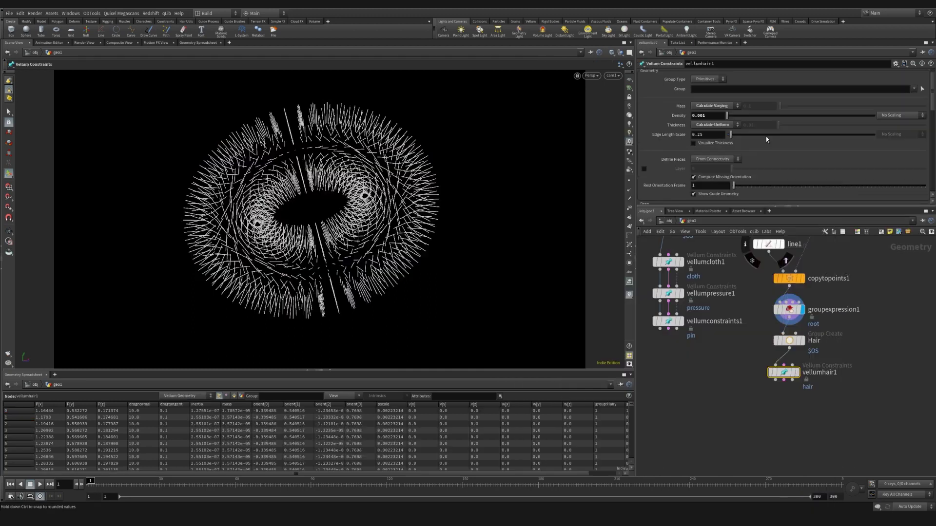
scroll(769, 143, down, 8)
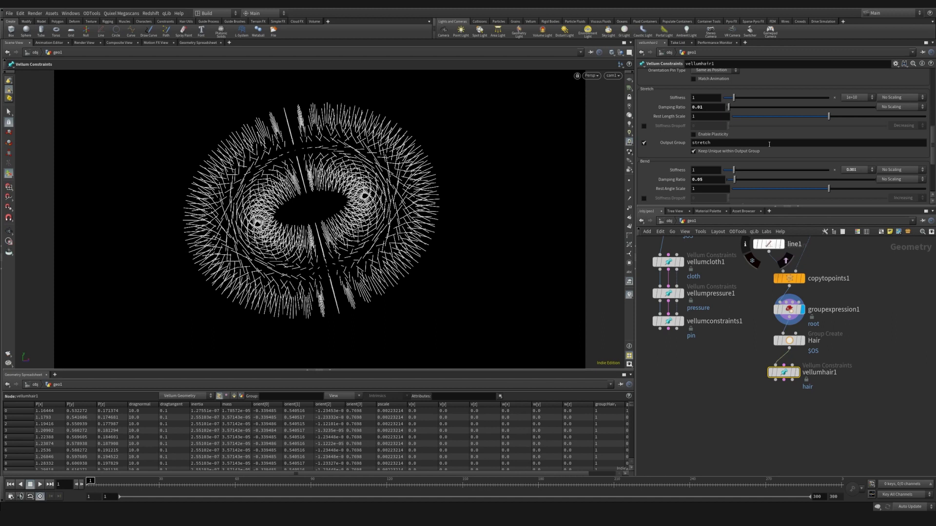
Add a Merge node below the Vellum constraint chains and place a duplicate of it alongside.
key(Return)
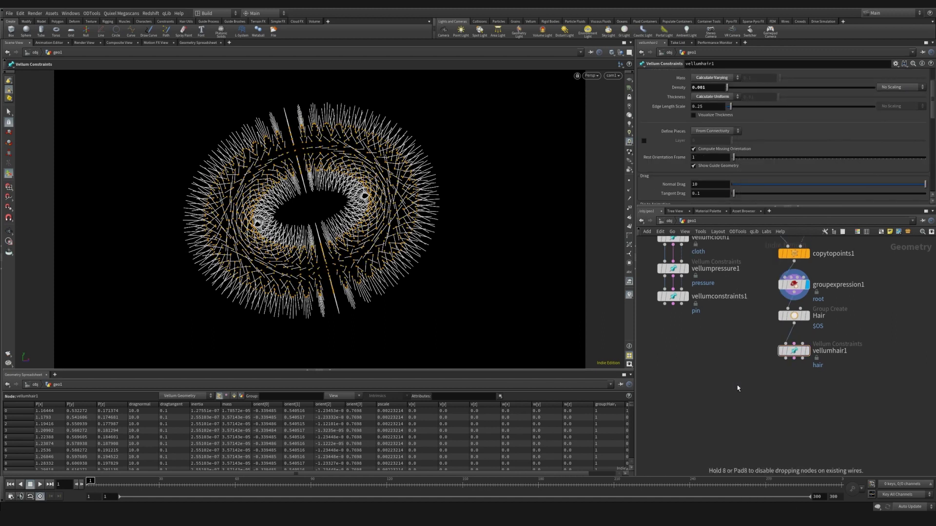
click(737, 385)
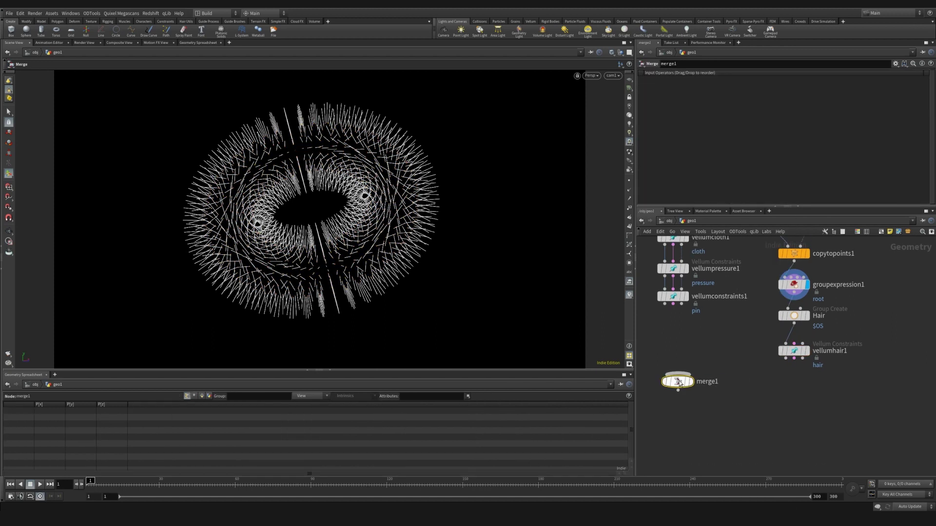
alt+drag(679, 383, 742, 382)
Wire the geometry outputs of vellumconstraints1 and vellumhair1 into merge1, and their constraint outputs into merge2.
drag(666, 305, 675, 364)
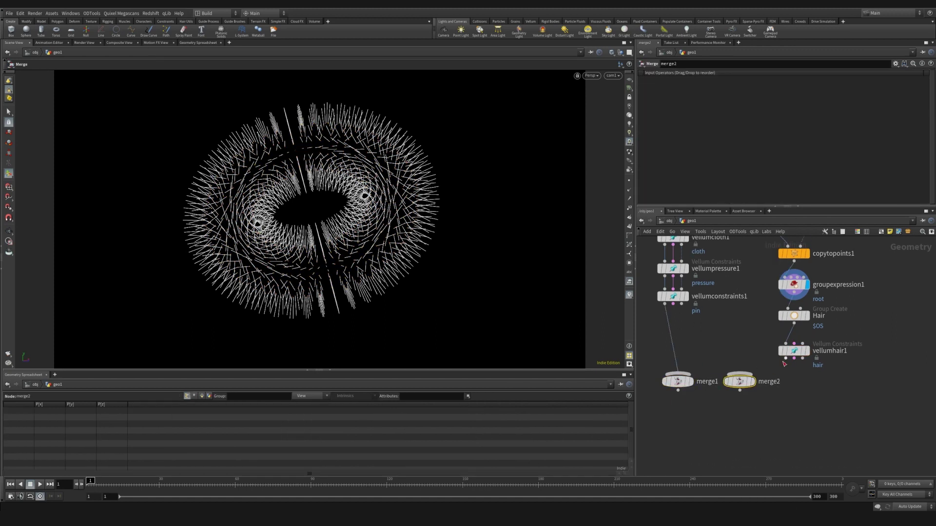
drag(785, 359, 681, 374)
drag(673, 304, 772, 382)
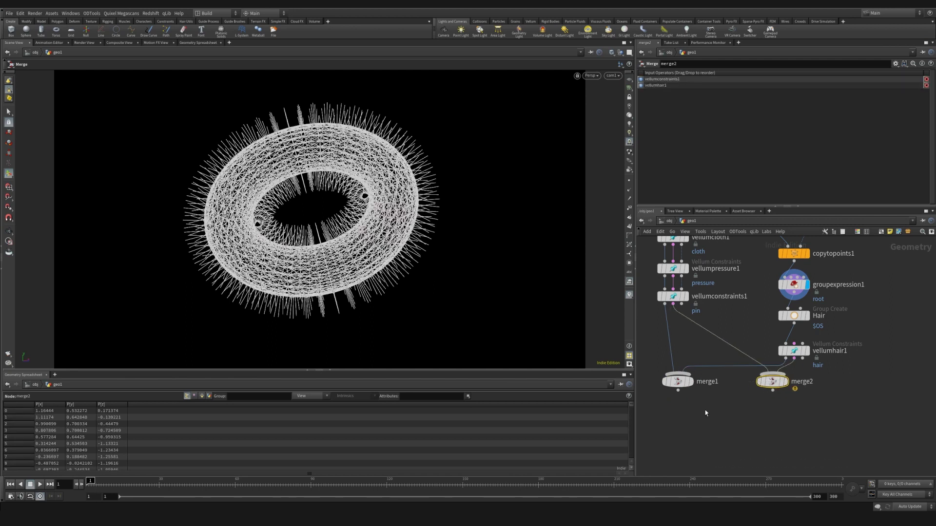
Add a Vellum glue constraint node below the two merges and wire merge1 and merge2 into its geometry and constraint inputs.
key(Tab)
mouse_move(710, 414)
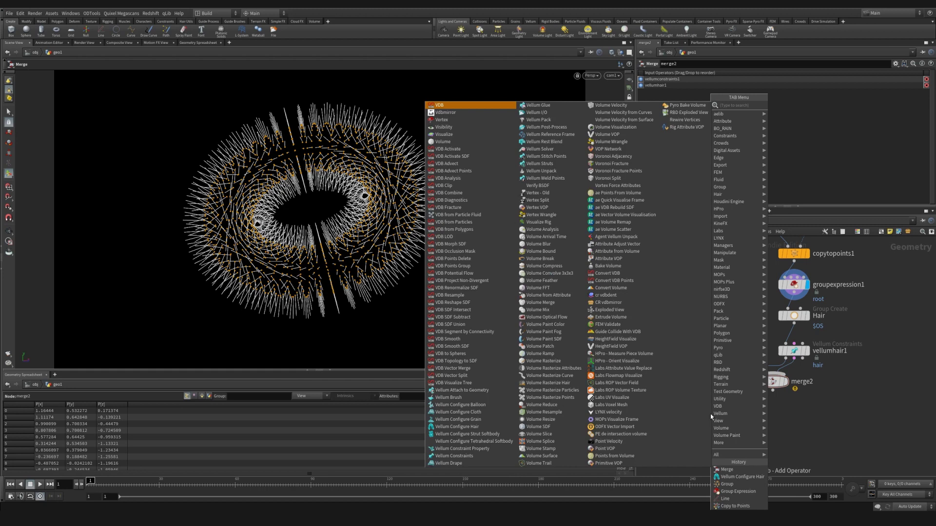
text(vellum so)
key(Return)
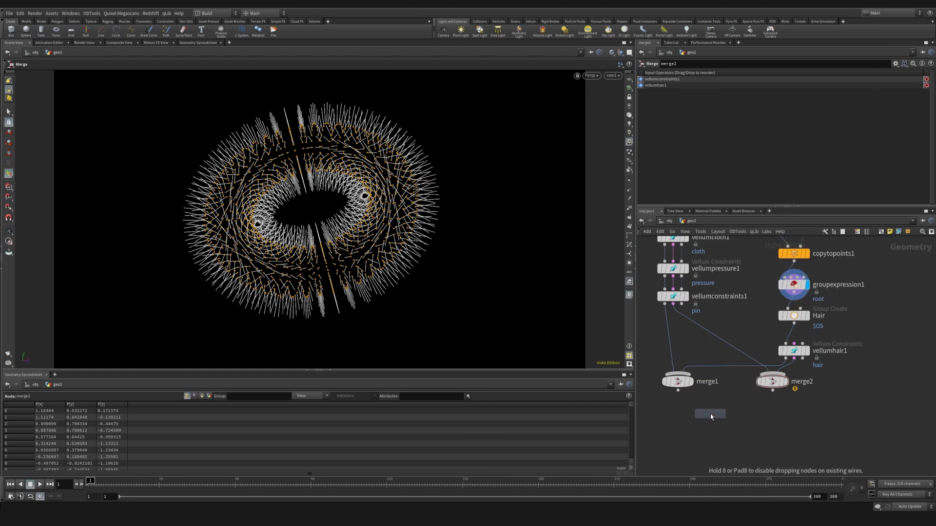
click(706, 423)
drag(678, 390, 765, 398)
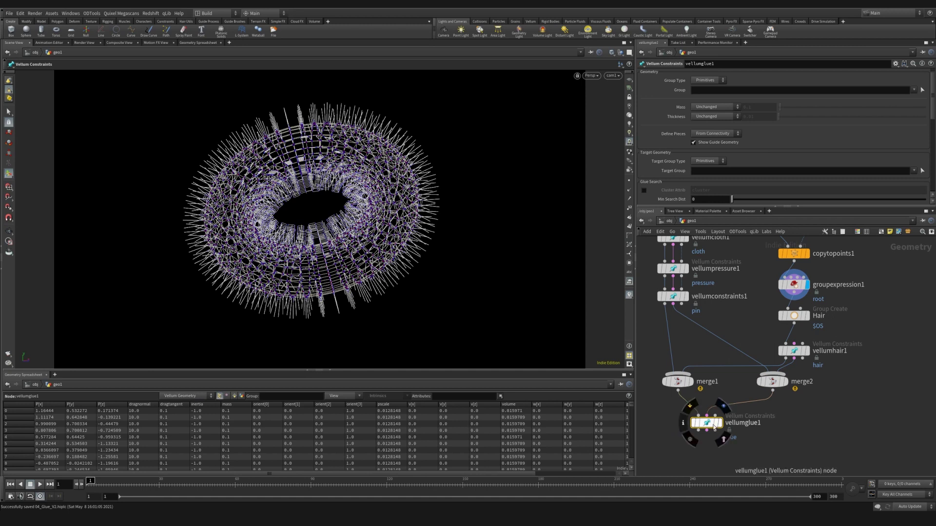
Display vellumglue1, set its Group Type to Points and choose root as its Group.
drag(711, 425, 735, 429)
click(741, 426)
click(741, 426)
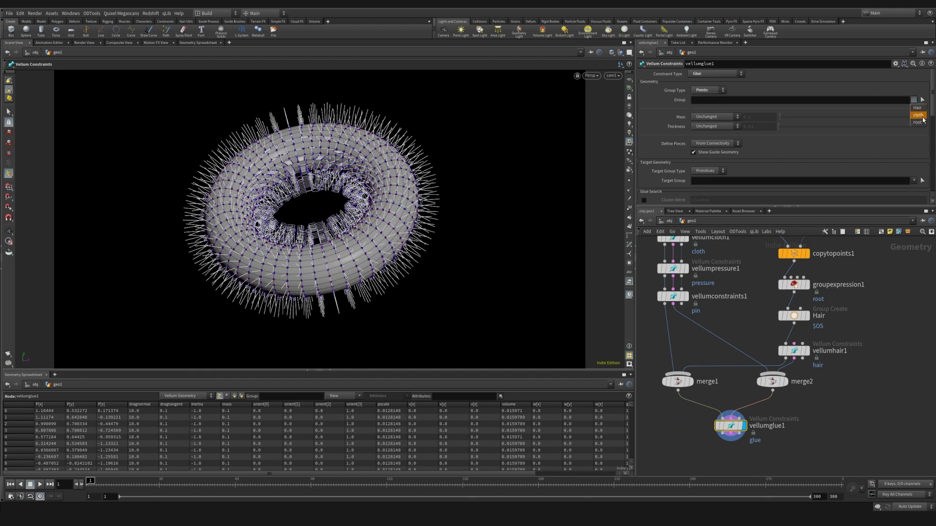
click(918, 122)
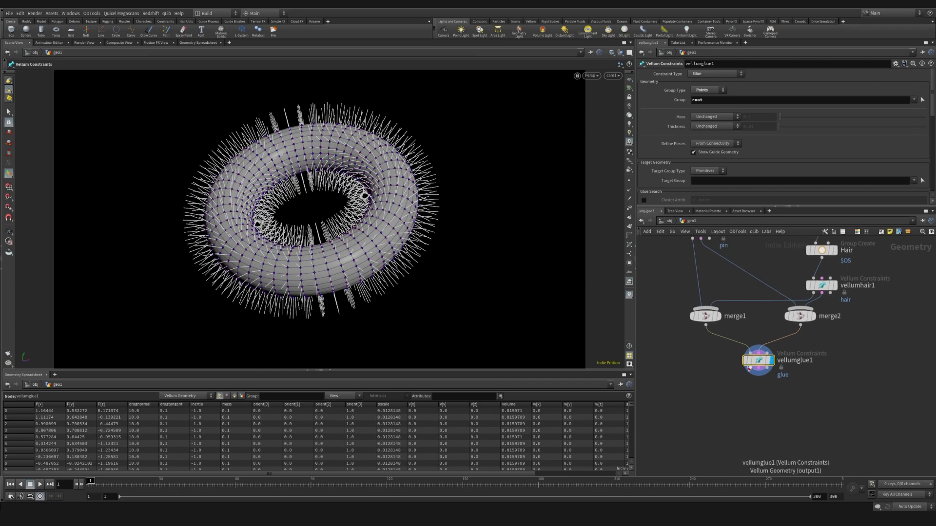
Add a Vellum Solver fed by vellumglue1, with Substeps set to 4 and Gravity set to 0.
key(Tab)
text(vellum sol)
key(Return)
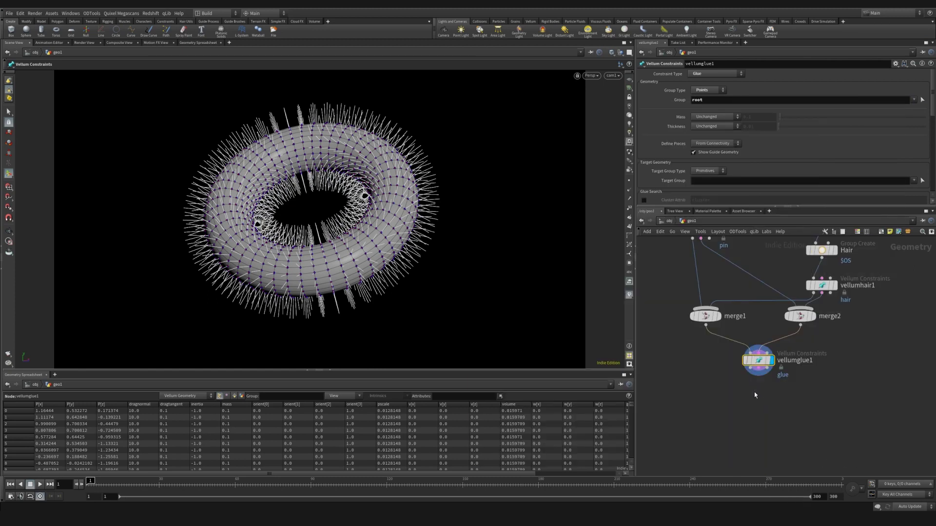
click(753, 391)
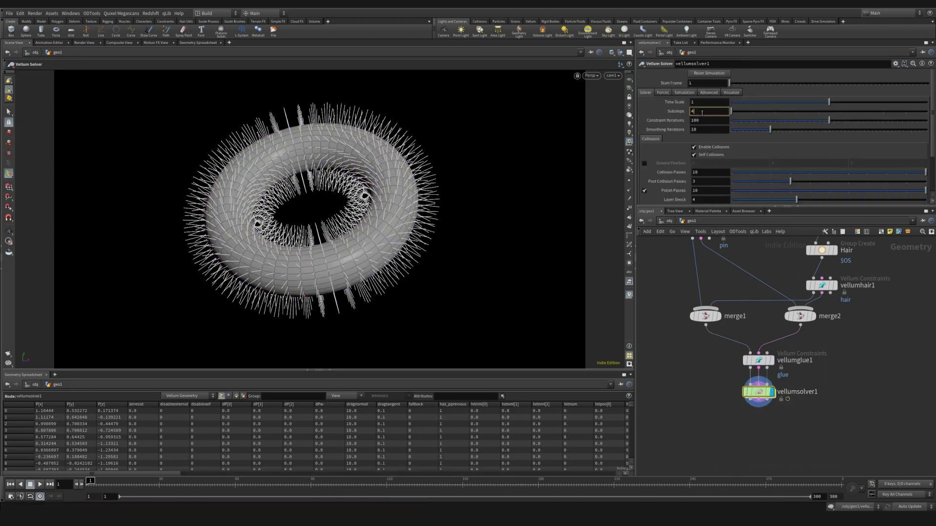
click(663, 92)
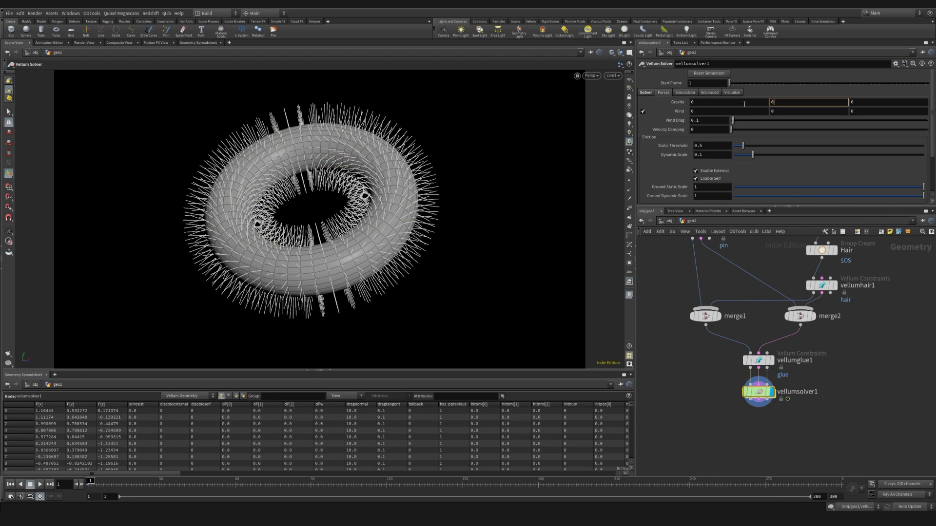
Inside the Vellum solver's forces network, add a POP Wind node and connect it to force_output.
double_click(769, 392)
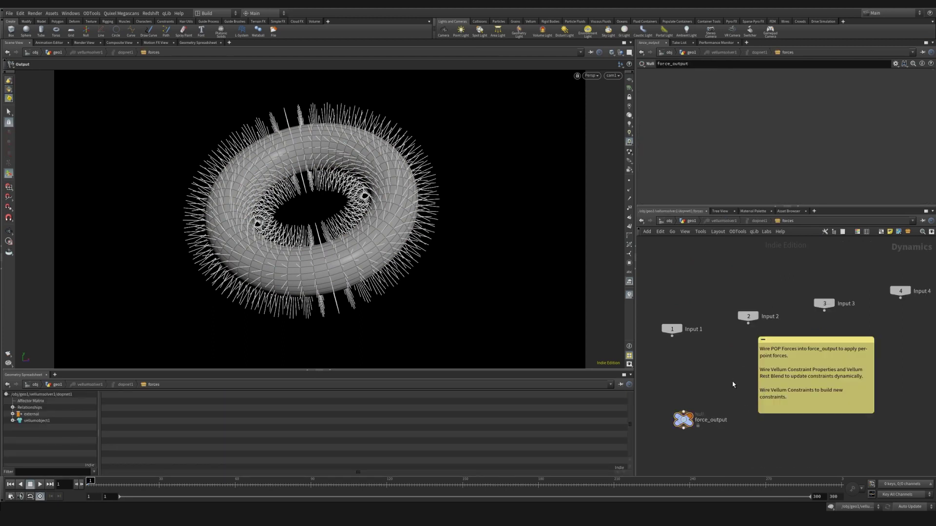
key(Tab)
text(pop wi)
key(Return)
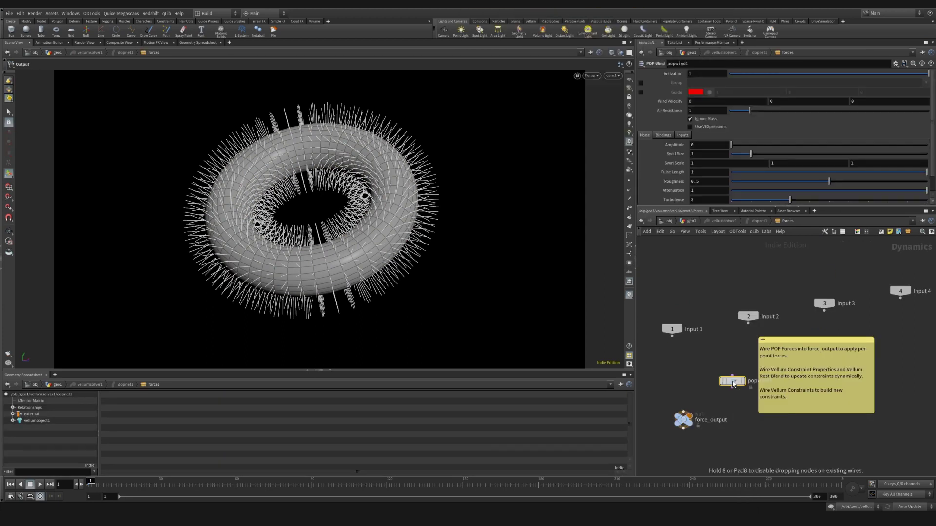
click(683, 388)
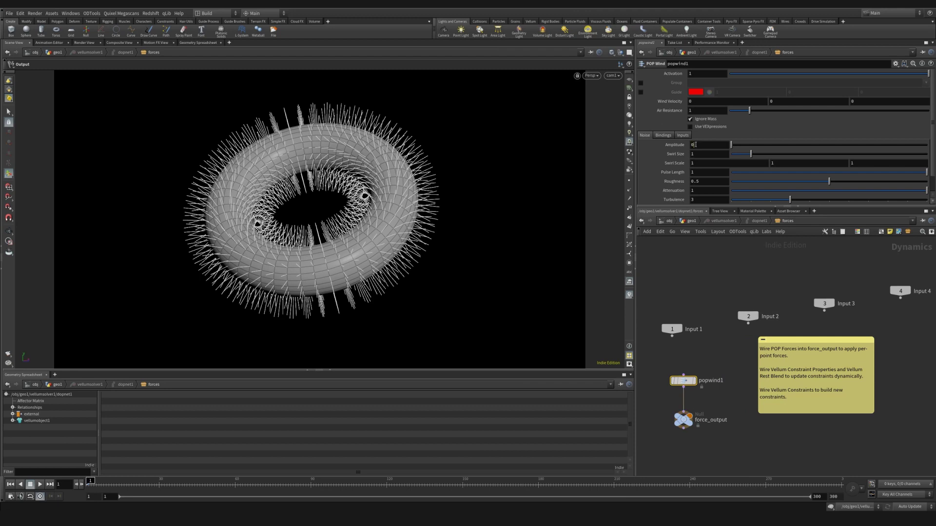
Set the POP Wind noise Amplitude to 0.5 and restrict the wind to the cloth group.
text(0.5)
key(Return)
click(641, 83)
click(925, 83)
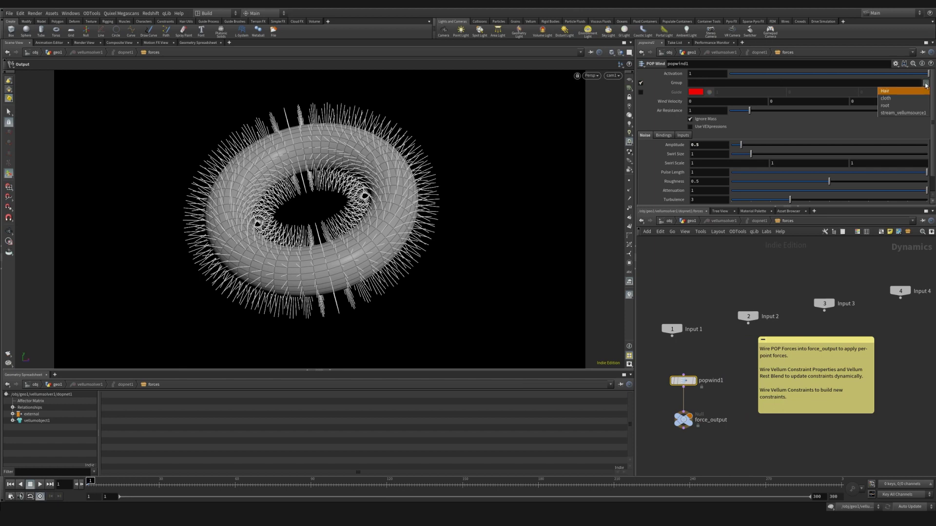
click(895, 99)
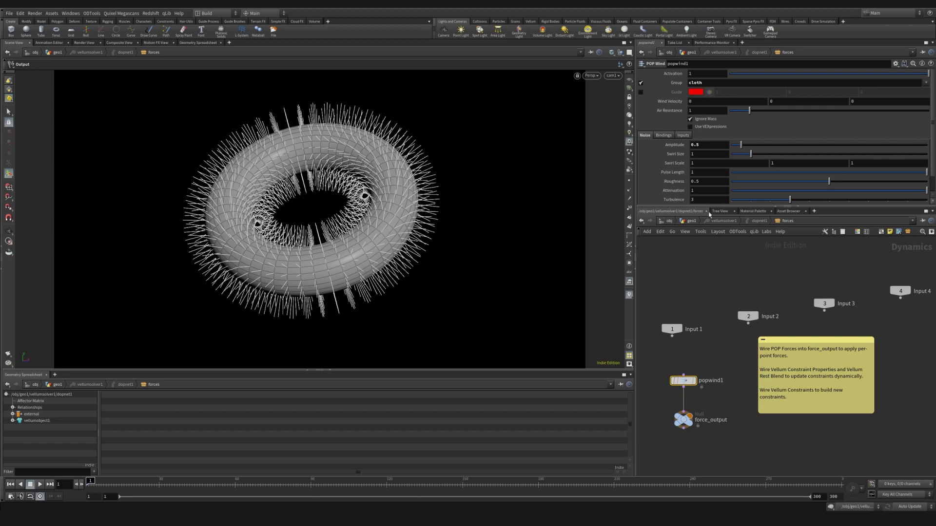
Return to the geo1 network, save the scene and play the simulation.
click(691, 221)
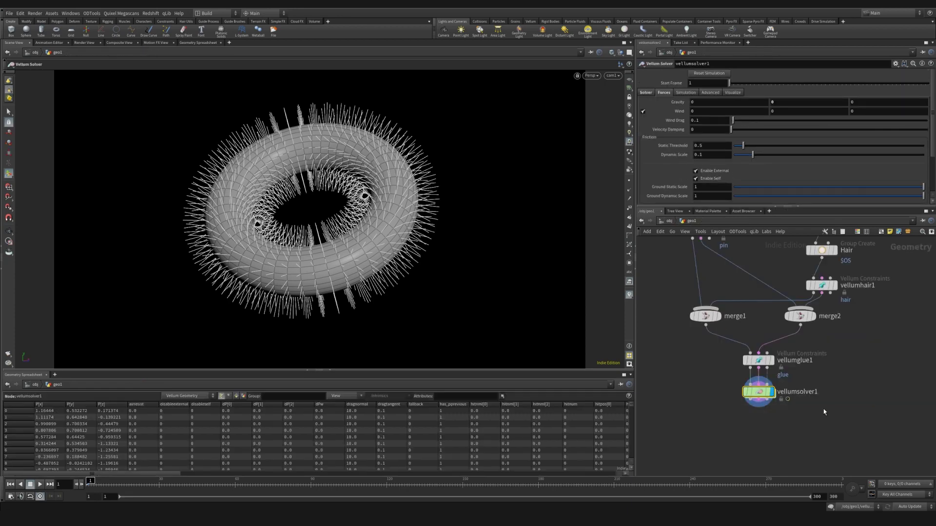
key(ctrl+s)
click(40, 484)
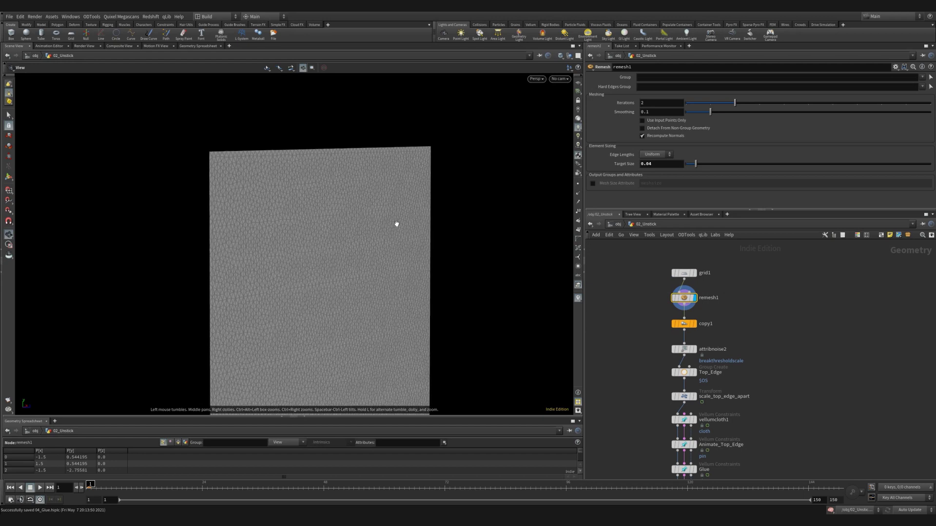
In 02_Unstick, inspect the duplicated sheet from copy1 and the attribute noise settings of attribnoise2.
click(682, 323)
drag(294, 190, 215, 205)
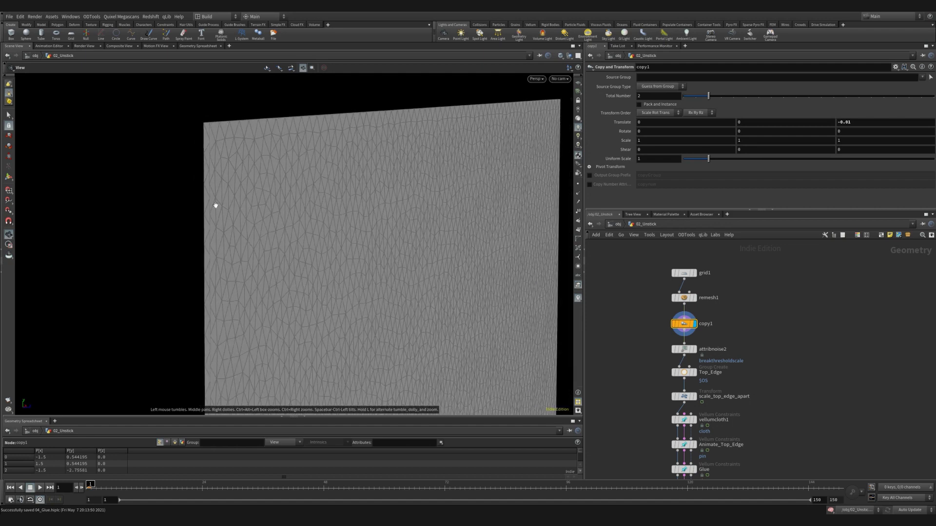
click(717, 349)
drag(736, 93, 666, 100)
click(772, 402)
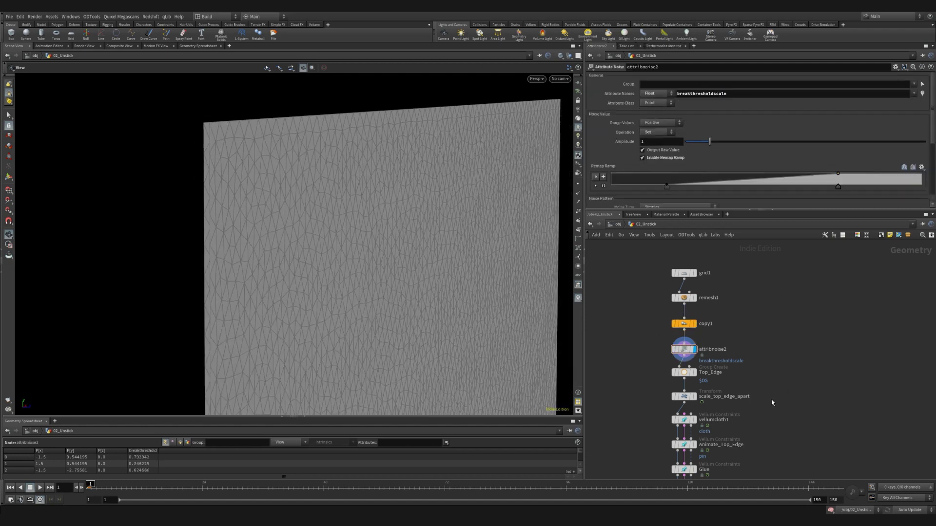
Display the Glue constraint and examine its breaking Threshold and Threshold Attribute settings.
middle_drag(762, 443, 766, 355)
click(689, 379)
click(699, 380)
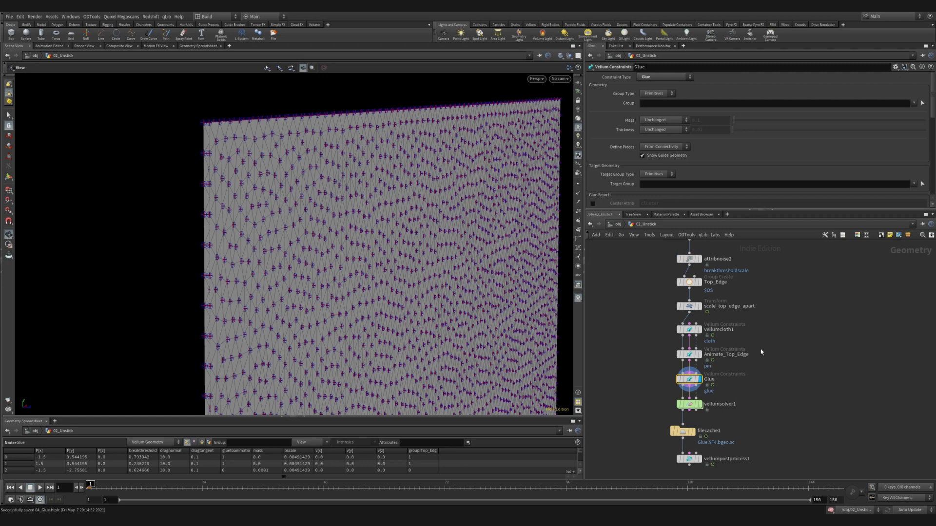
scroll(726, 203, down, 5)
scroll(726, 203, down, 5)
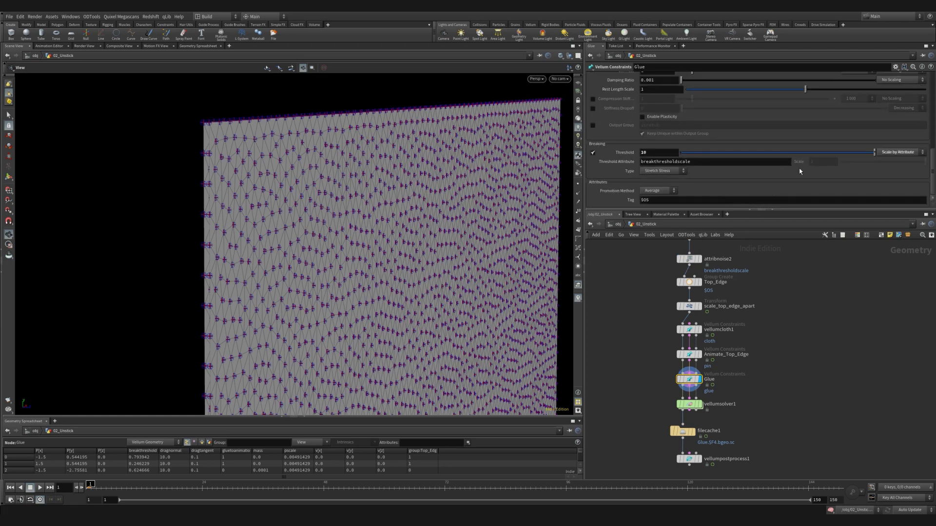
drag(696, 165, 622, 162)
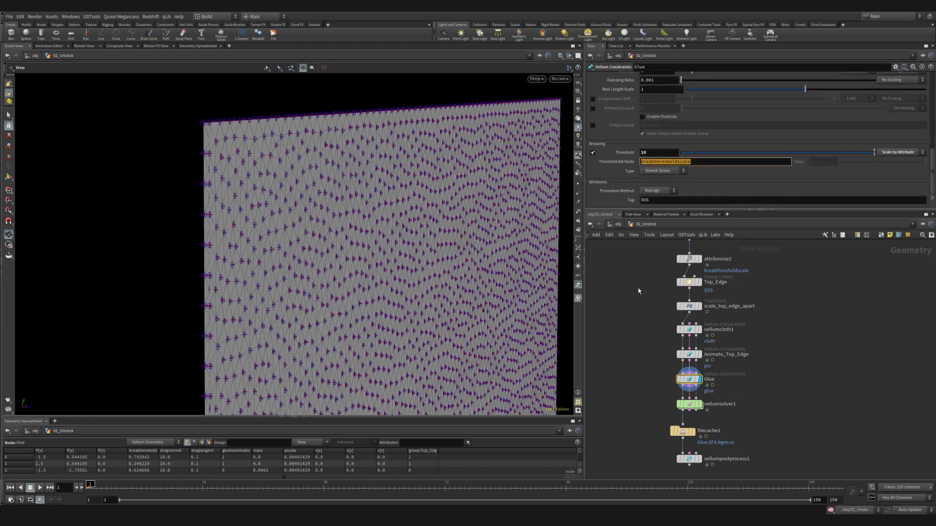
Display attribnoise2 and visualize its breakthresholdscale attribute as colours on the sheet.
click(689, 258)
click(699, 259)
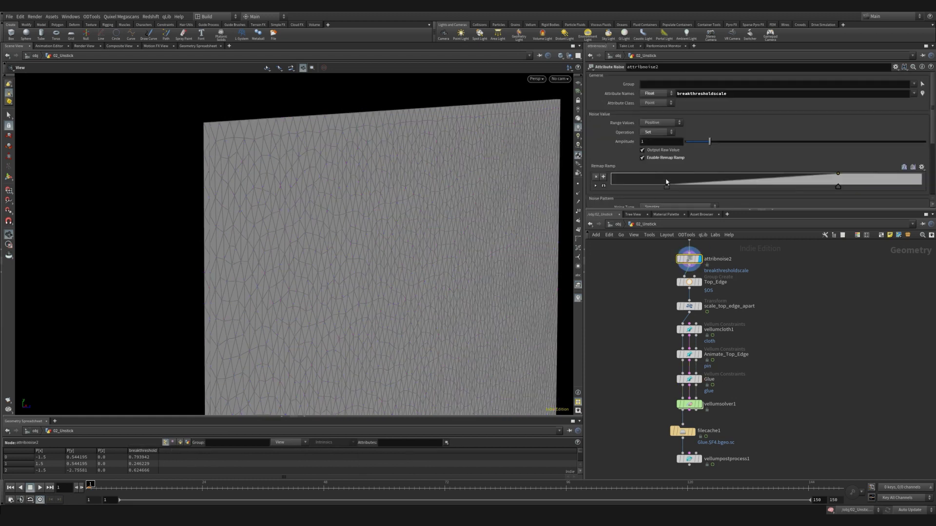
click(922, 94)
drag(537, 190, 302, 213)
scroll(302, 214, down, 6)
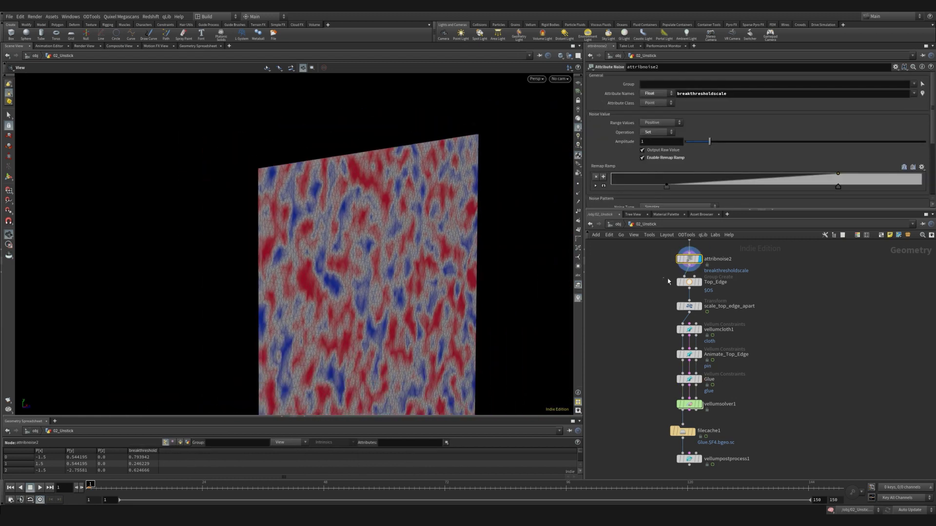
Examine the Top_Edge group and the animated Z scale of scale_top_edge_apart, including its keyframe expression.
click(688, 283)
click(699, 282)
drag(422, 207, 389, 280)
click(688, 306)
click(699, 306)
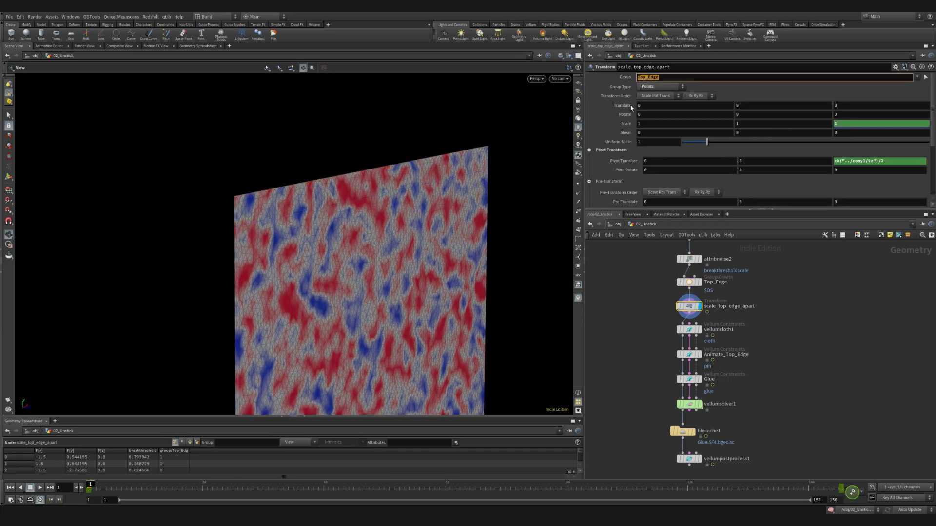
click(852, 124)
click(635, 126)
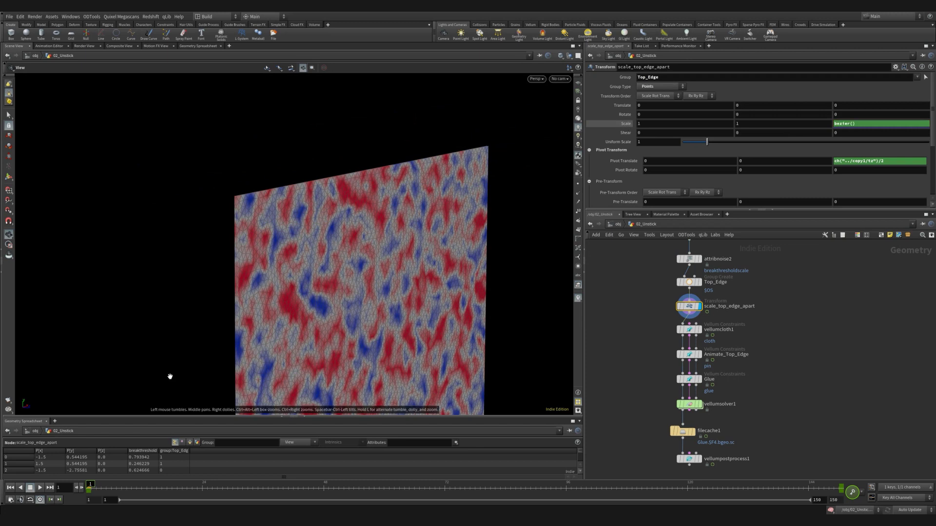
mouse_move(91, 486)
mouse_down()
mouse_move(480, 486)
mouse_move(89, 486)
mouse_up()
Review the mass and stiffness settings of vellumcloth1 and the pin animation settings of Animate_Top_Edge.
click(698, 330)
scroll(706, 136, down, 5)
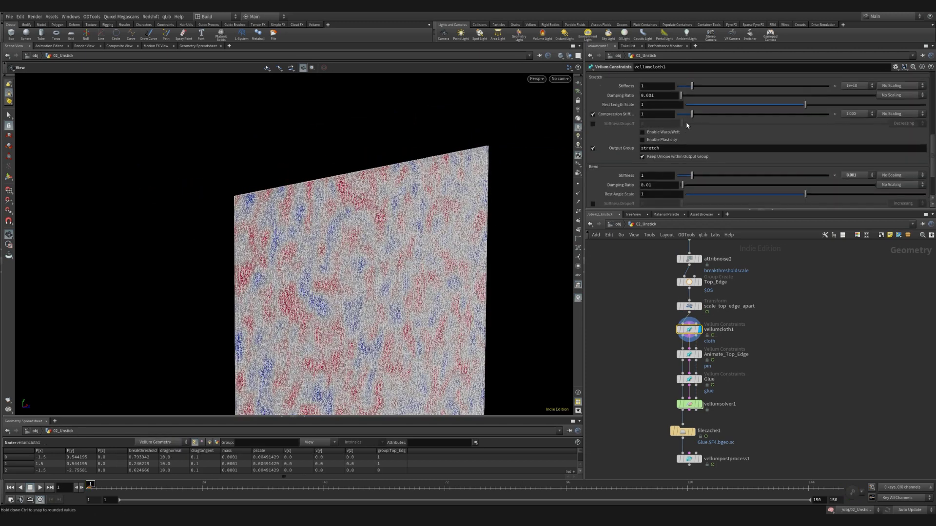
scroll(677, 127, up, 3)
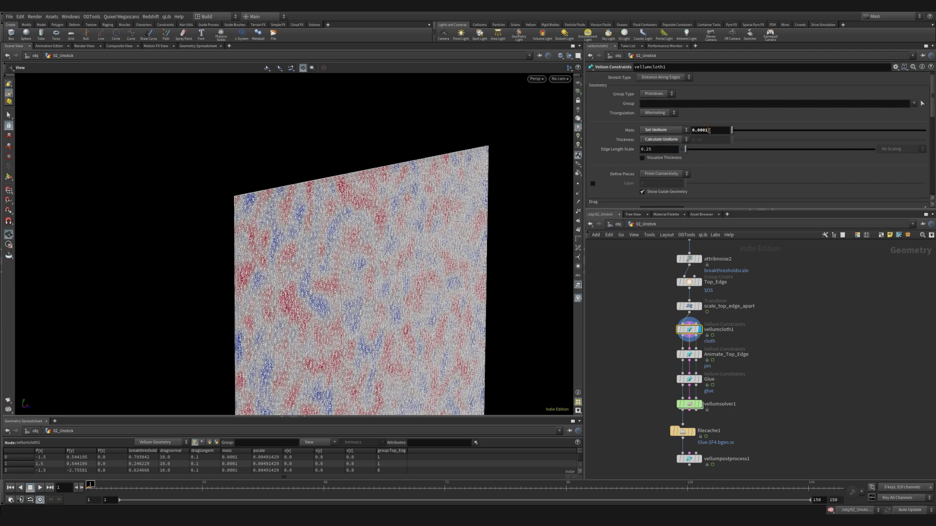
click(698, 355)
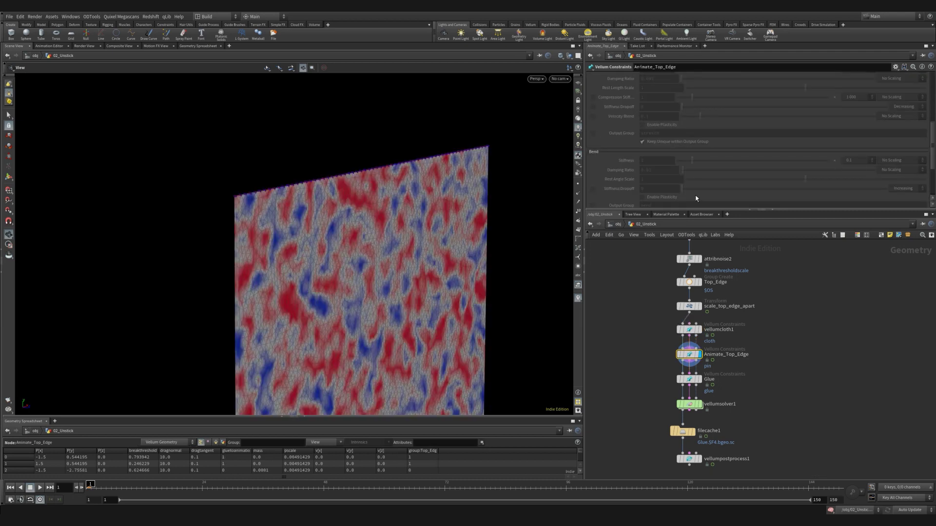
scroll(689, 176, up, 3)
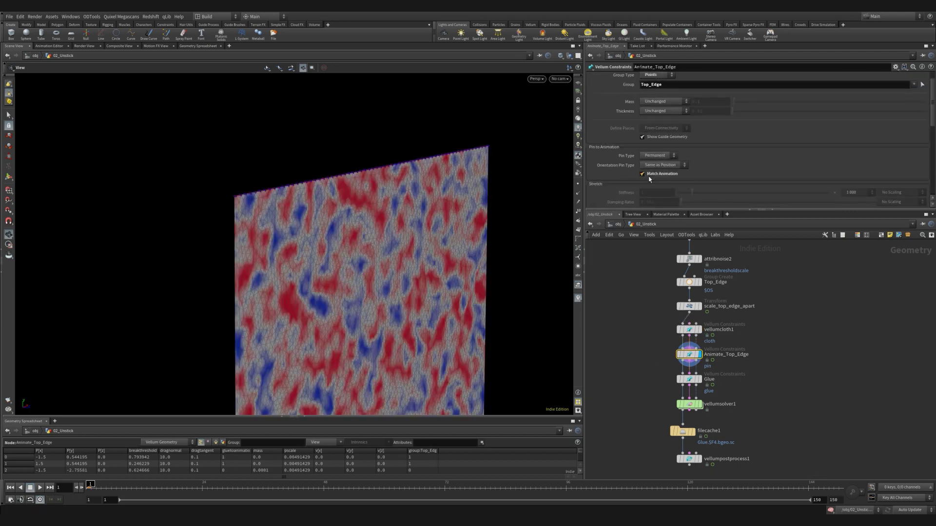
Review the Glue constraint's search and breaking settings and display the vellumsolver1 result.
click(698, 380)
scroll(671, 184, down, 5)
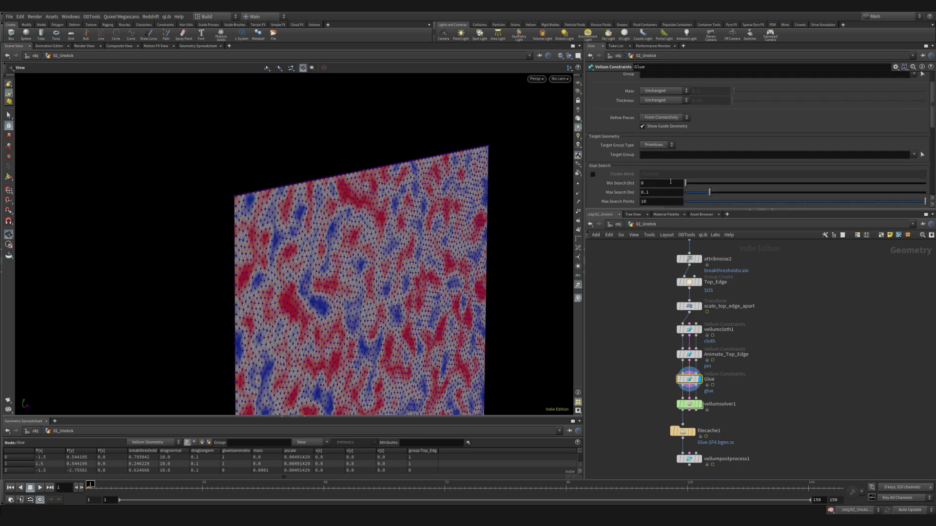
scroll(671, 184, down, 1)
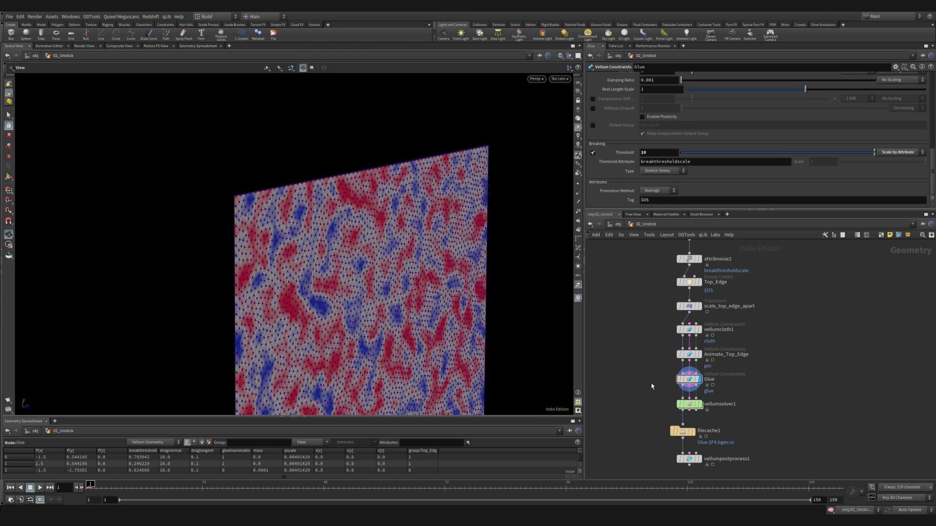
middle_drag(671, 406, 665, 363)
click(702, 363)
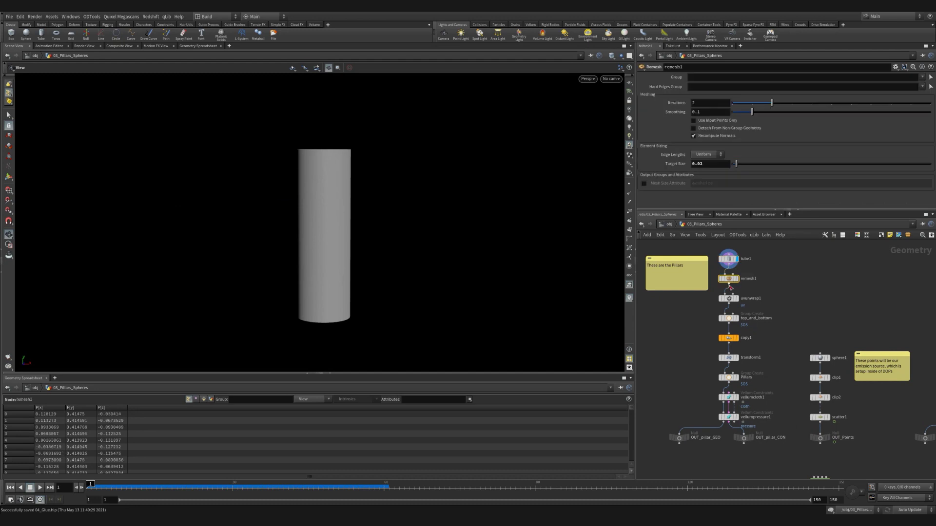
In 03_Pillars_Spheres, show the wireframe over shading and step through the pillar chain from uvunwrap1 to the Pillars group.
key(shift+w)
click(736, 299)
click(737, 318)
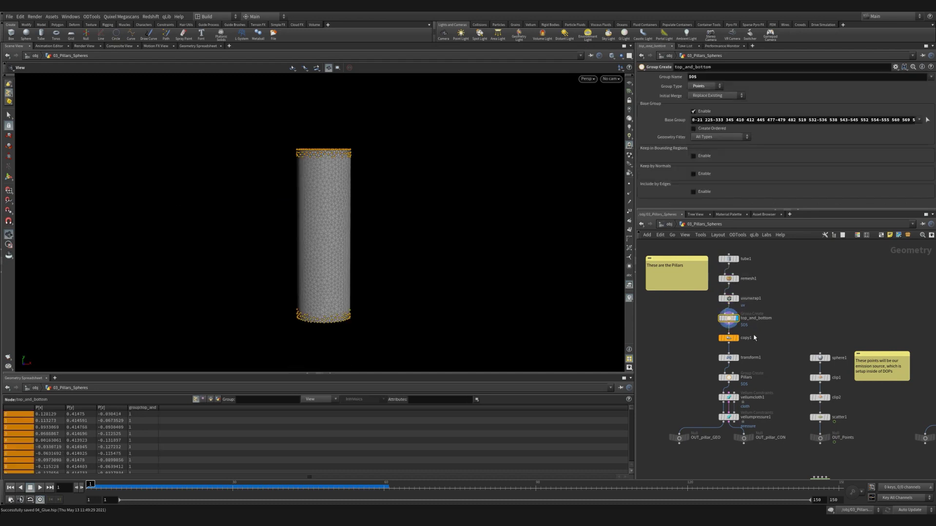
middle_drag(754, 338, 748, 310)
drag(688, 308, 746, 318)
click(731, 311)
middle_drag(753, 343, 751, 312)
click(723, 297)
click(723, 317)
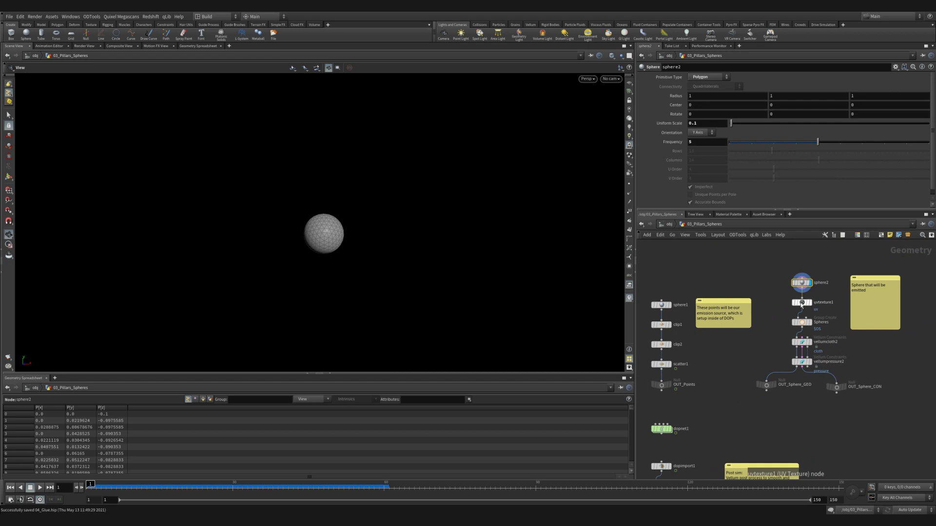
Step through the emitted sphere chain from uvtexture1 to OUT_Sphere_GEO, checking the vellumcloth2 and vellumpressure2 constraint settings.
click(810, 303)
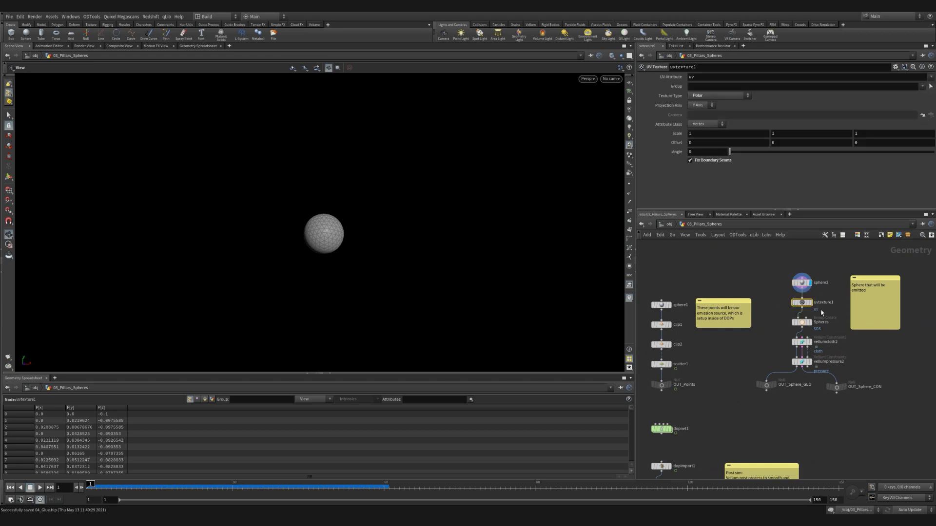
click(805, 323)
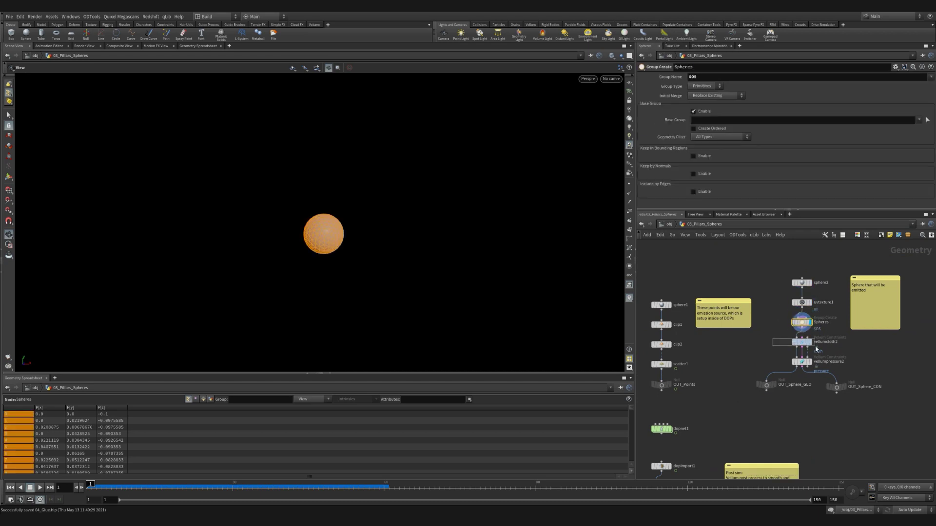
click(815, 347)
scroll(932, 141, down, 4)
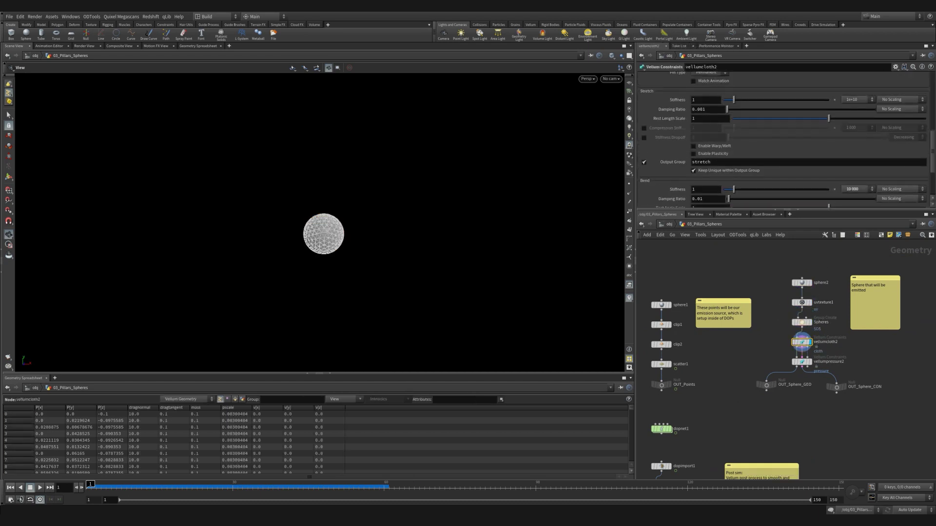
click(795, 362)
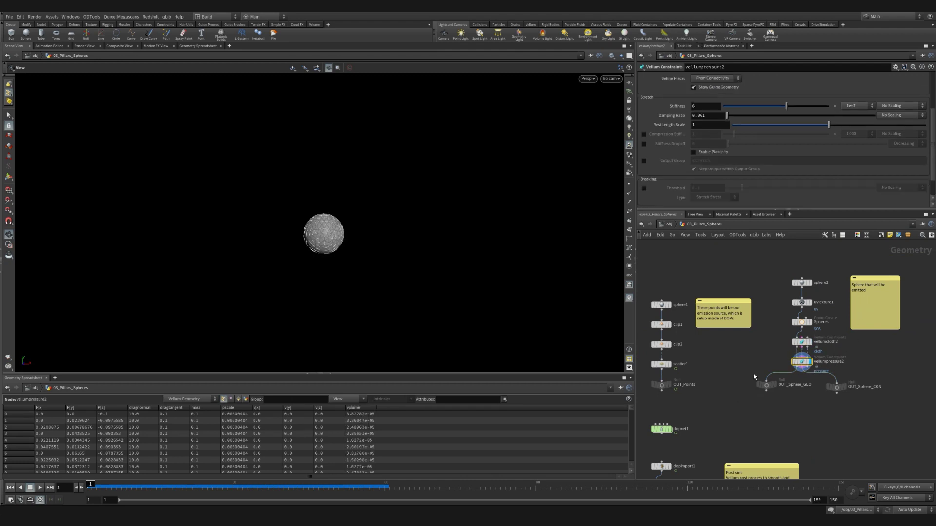
drag(751, 375, 779, 398)
key(r)
Inspect the emission source shape by displaying sphere1, clip1 and clip2 in turn.
middle_drag(746, 366, 783, 349)
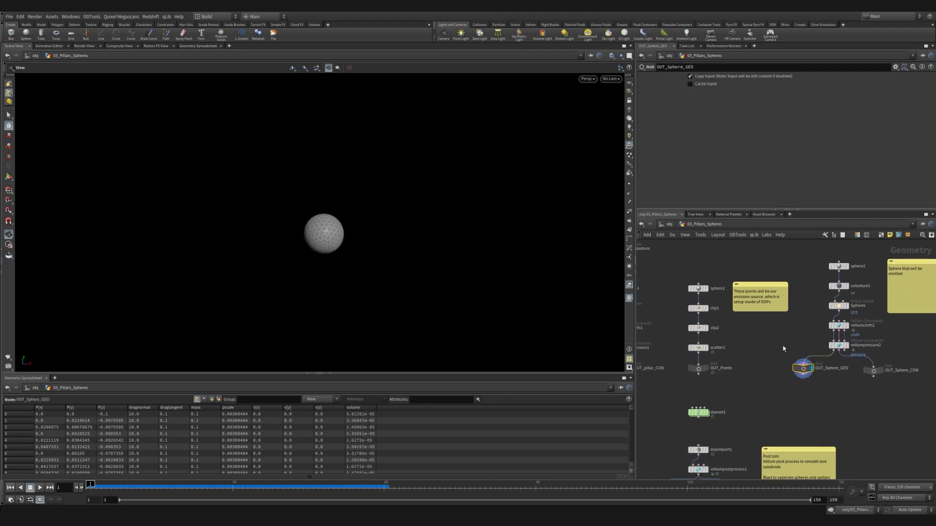
click(706, 289)
scroll(530, 180, down, 3)
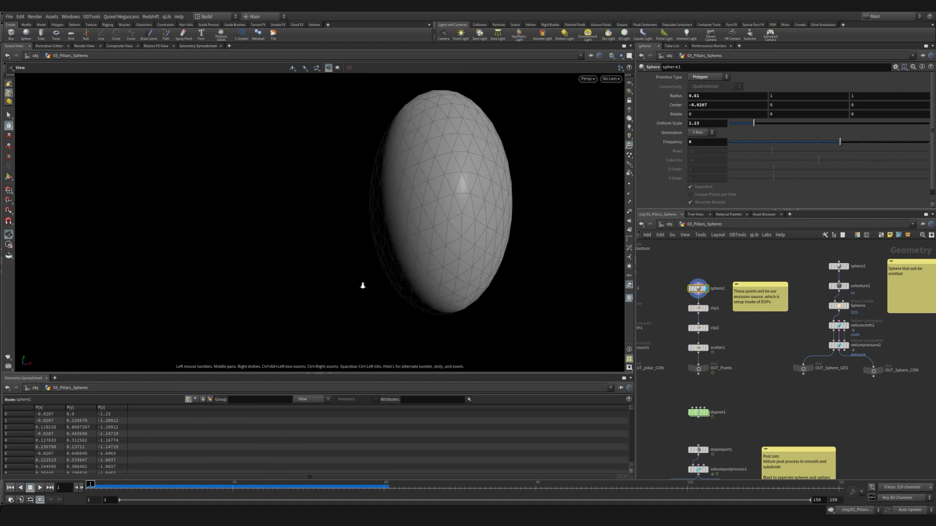
drag(364, 285, 538, 200)
click(707, 310)
key(r)
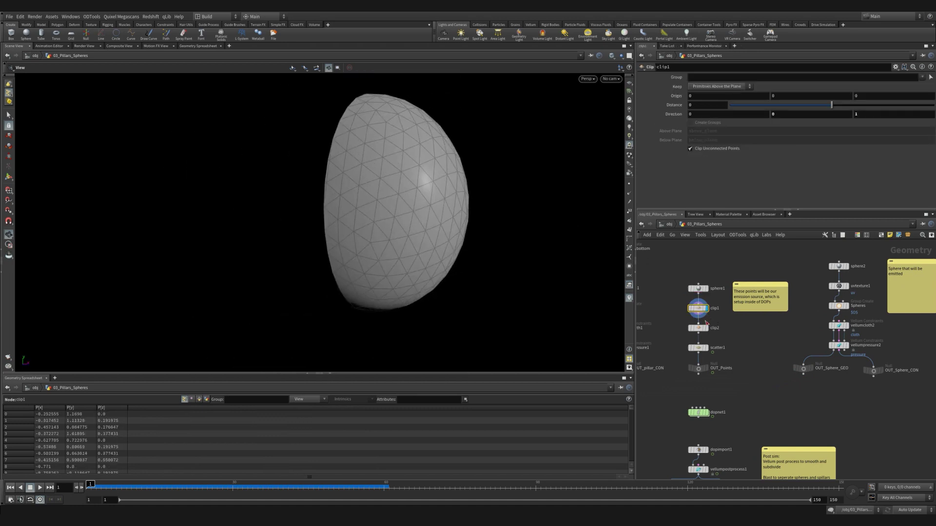
click(704, 328)
key(r)
alt+drag(432, 223, 583, 251)
Display scatter1 with its Force Total Count and Global Seed expressions and scrub the timeline to check the point emission.
click(690, 346)
key(r)
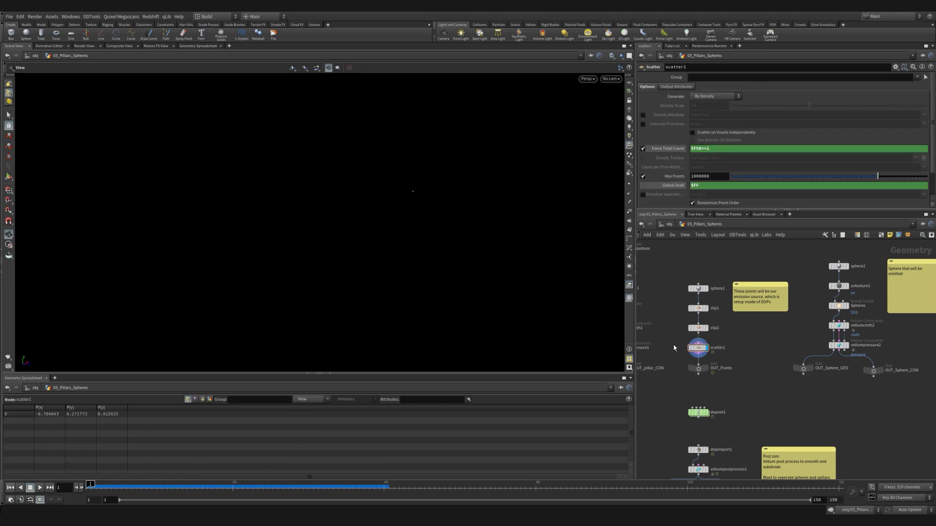
drag(99, 487, 146, 488)
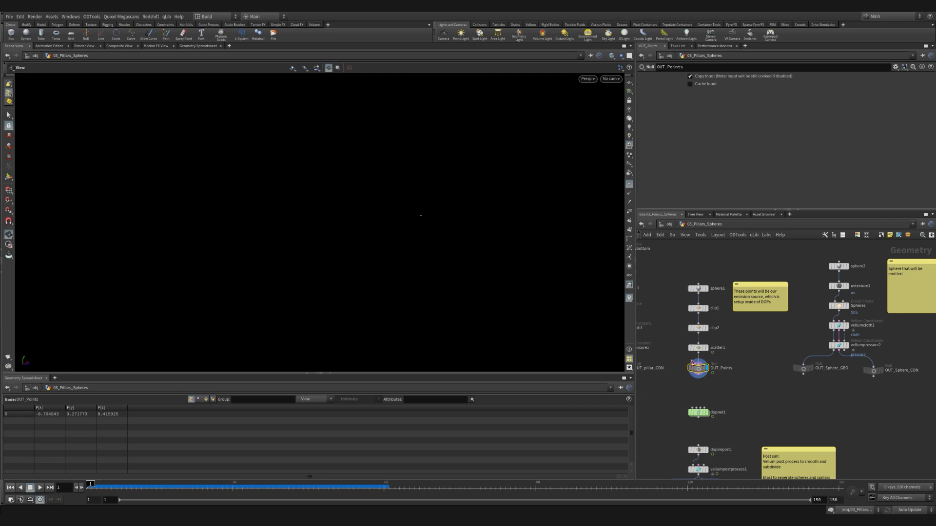
Enter the dopnet1 network, turn off point display and frame the pillars and sphere in the viewport.
click(702, 413)
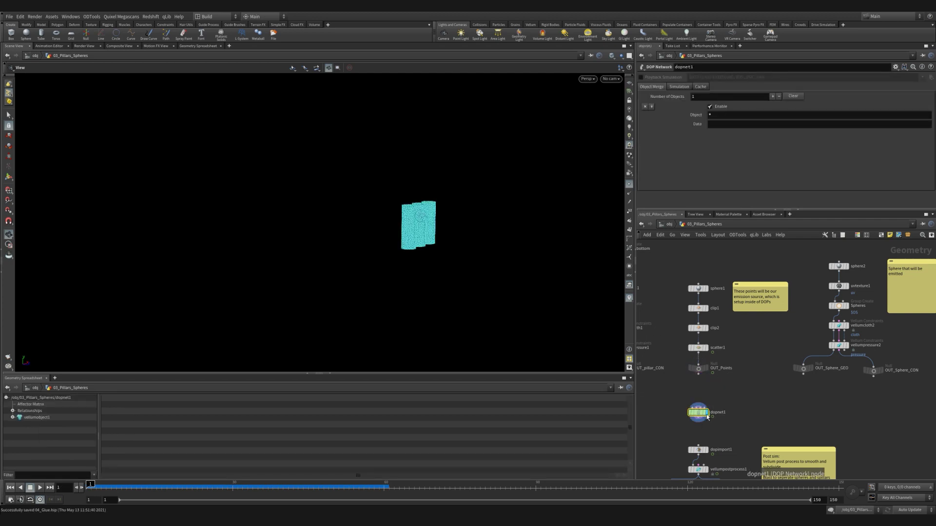
double_click(702, 413)
click(629, 186)
right_drag(392, 229, 543, 143)
middle_drag(478, 199, 412, 204)
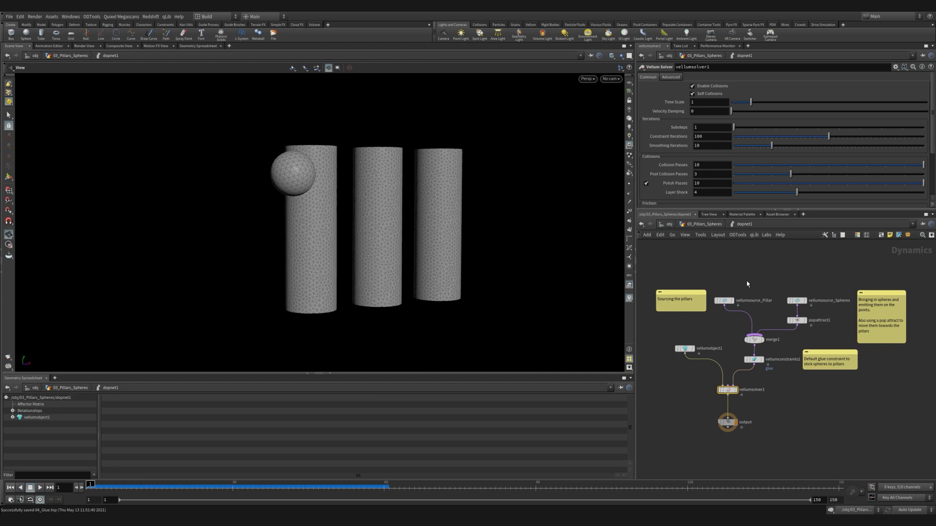
Review the emission type, SOP Path and Constraint SOP Path of vellumsource_Pillar.
middle_drag(745, 282, 744, 283)
drag(722, 306, 721, 306)
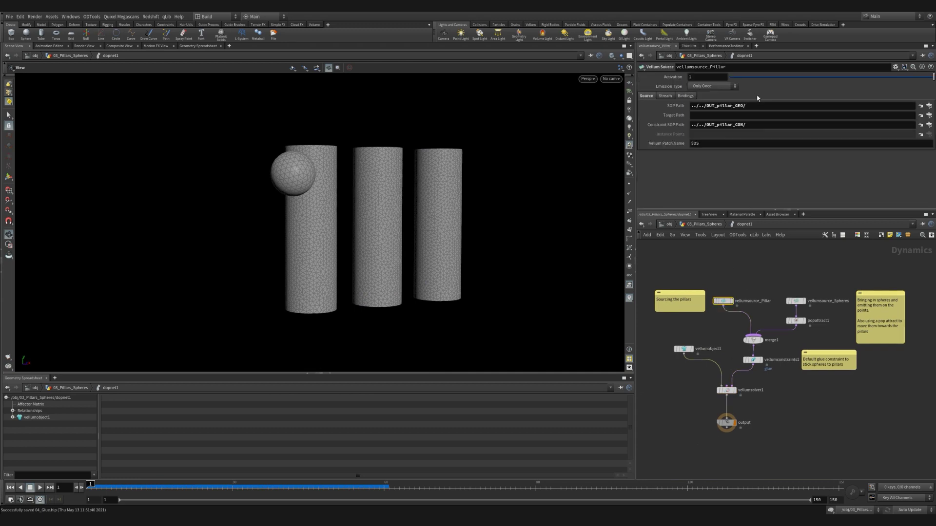
click(747, 125)
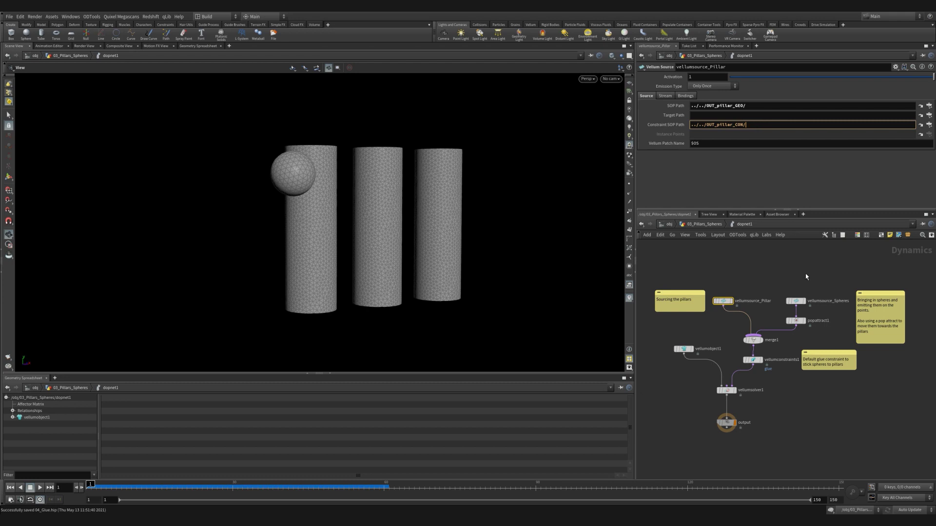
Review the Emission Type options and the Instance Points path of vellumsource_Spheres.
click(795, 300)
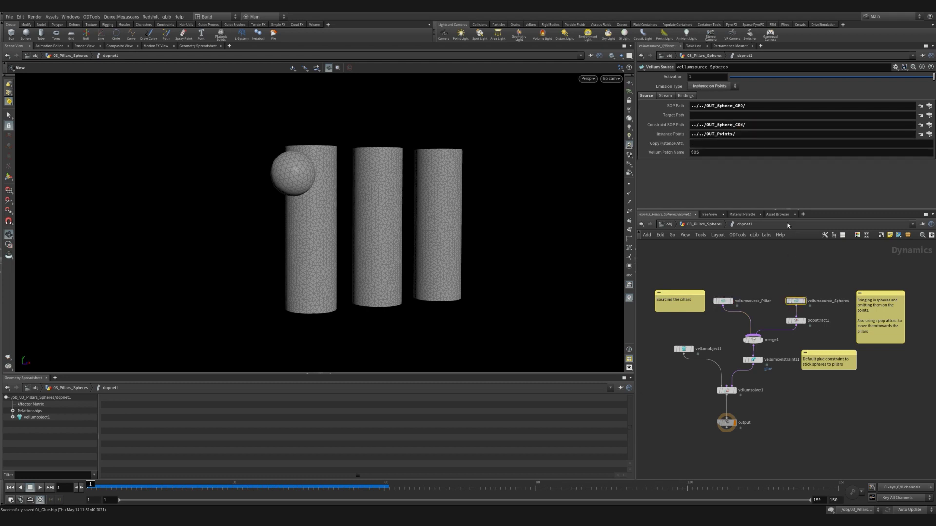
click(730, 87)
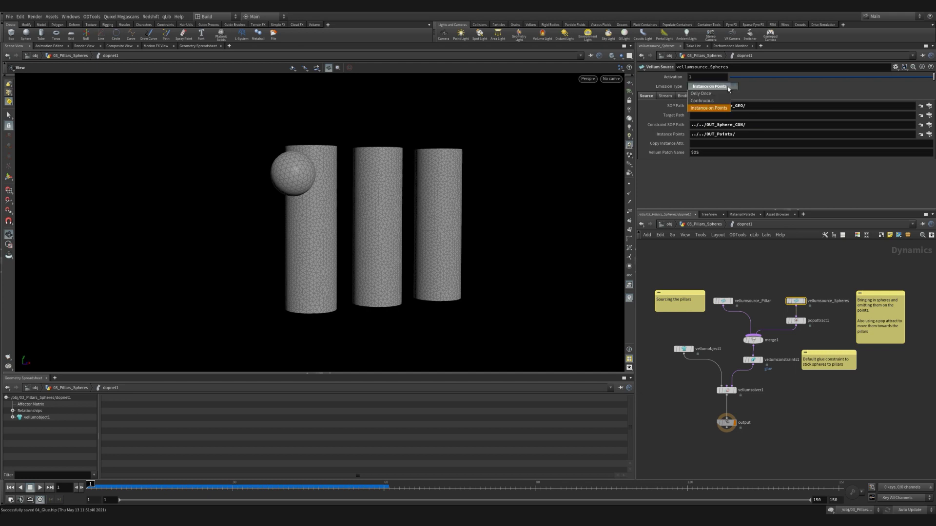
click(747, 135)
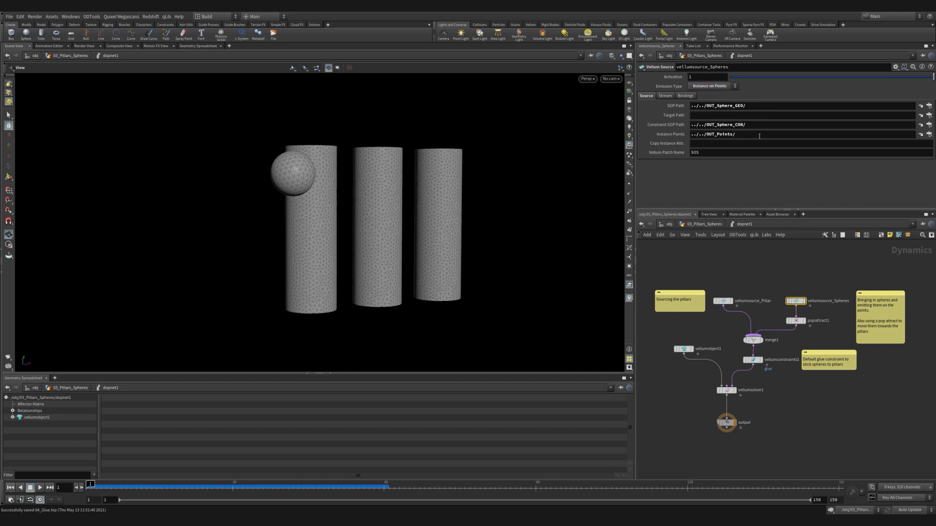
drag(758, 135, 690, 135)
Examine the Force Scale and the goal position settings of popattract1.
click(795, 321)
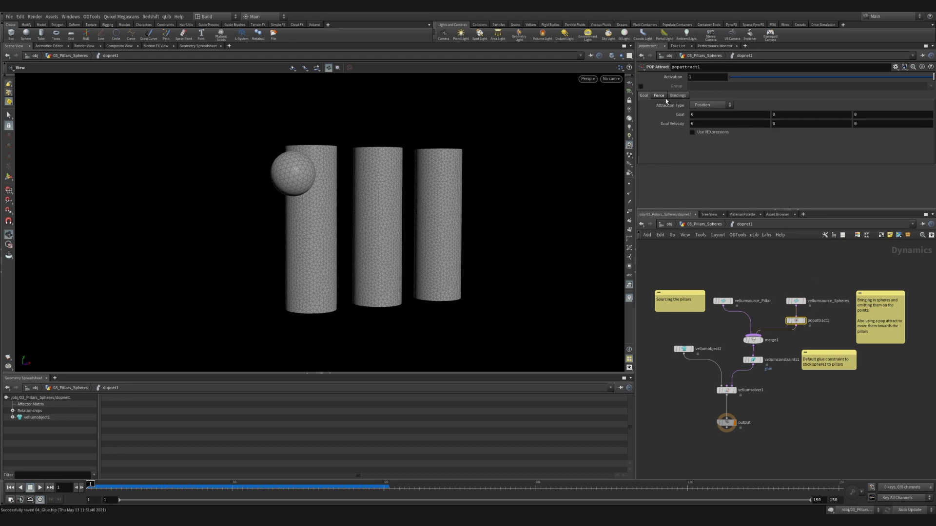
click(663, 97)
drag(704, 116, 681, 118)
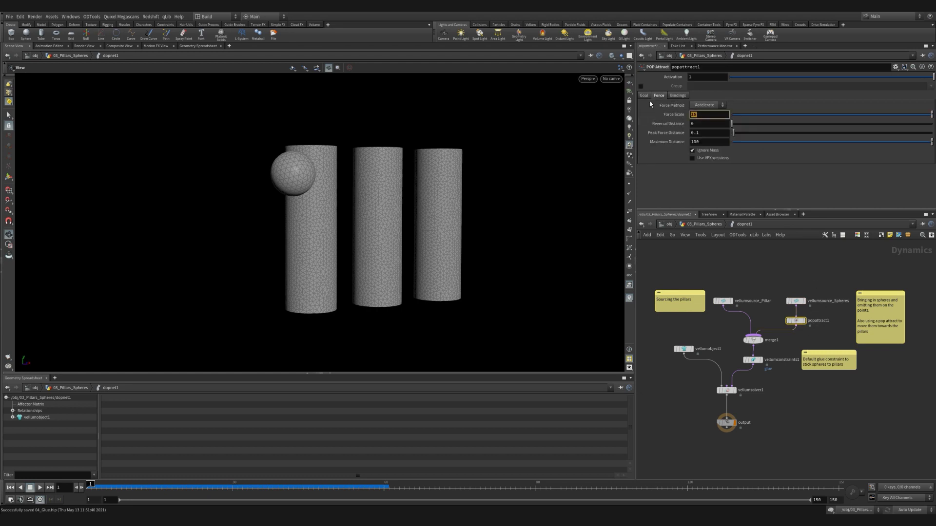
click(644, 96)
Check the glue constraint in vellumconstraints1 and set the Substeps of vellumsolver1 to 4.
scroll(751, 360, up, 2)
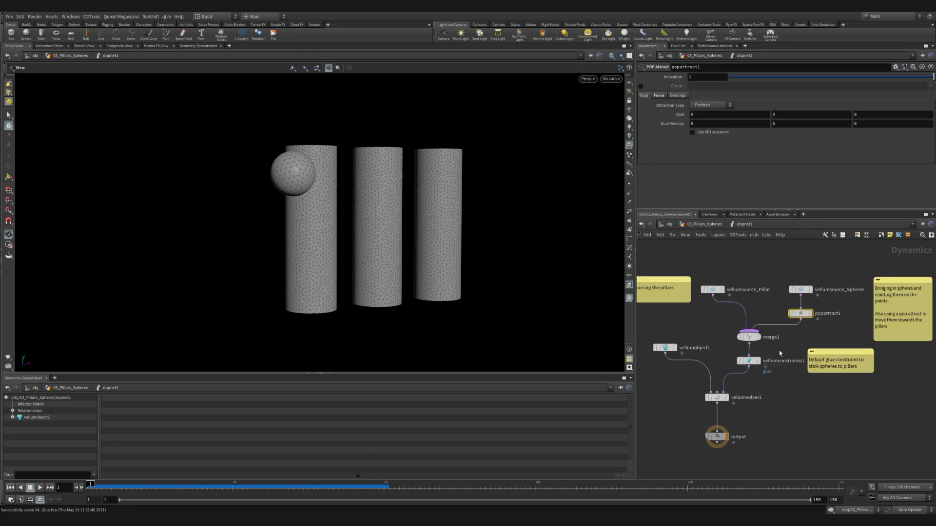
click(751, 361)
middle_drag(770, 398, 773, 369)
click(693, 304)
click(745, 354)
key(Return)
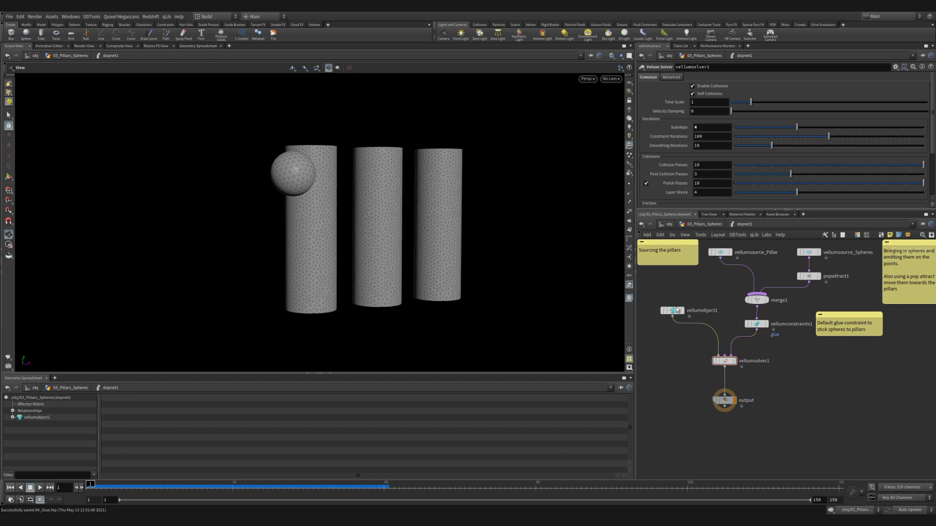